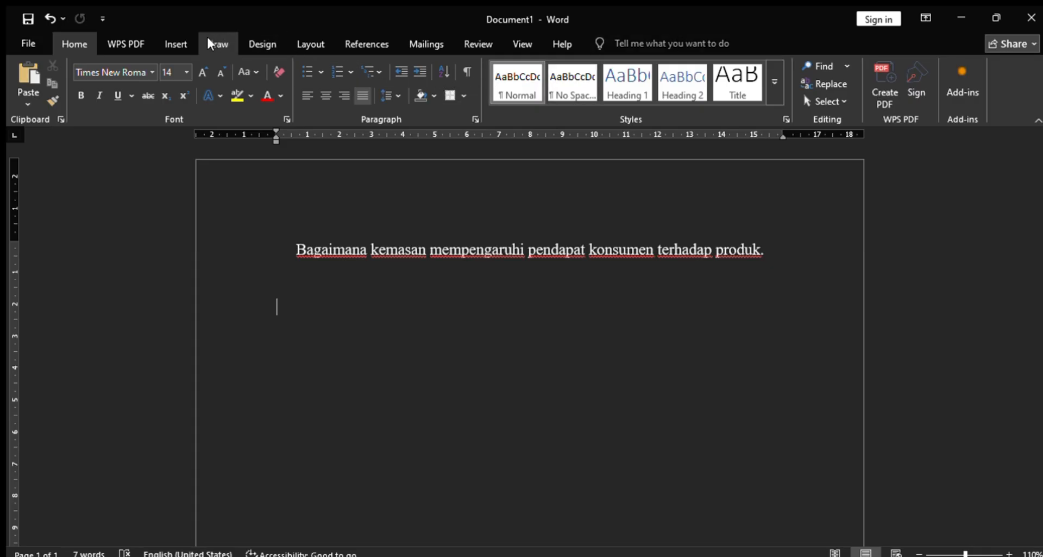
pyautogui.click(177, 43)
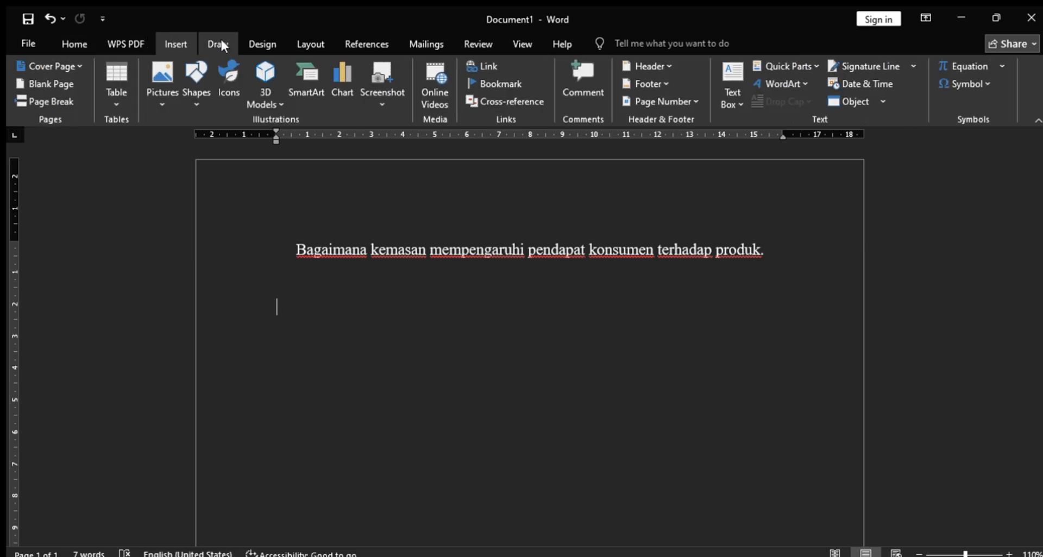
pyautogui.click(353, 46)
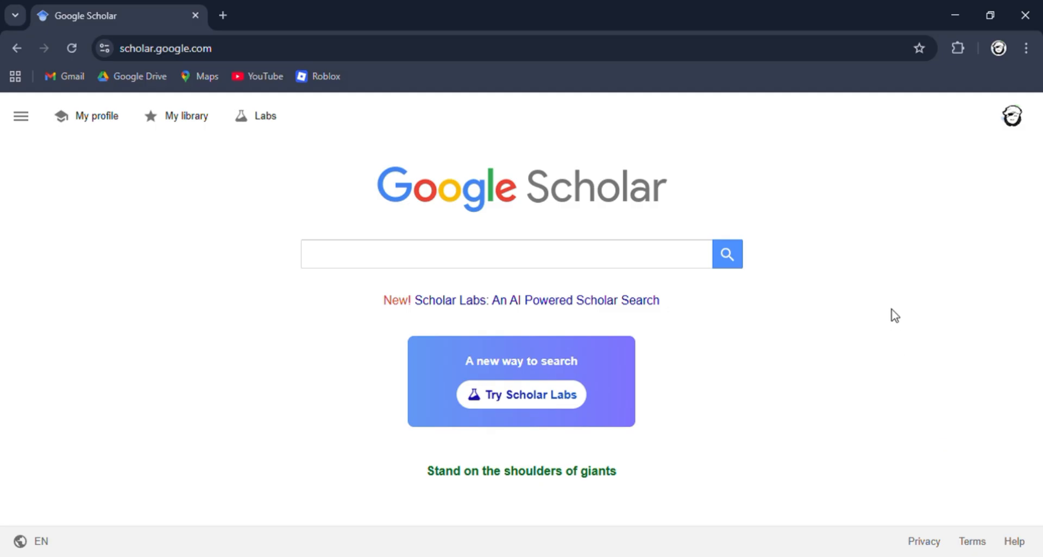
pyautogui.moveTo(258, 57); pyautogui.dragTo(121, 61)
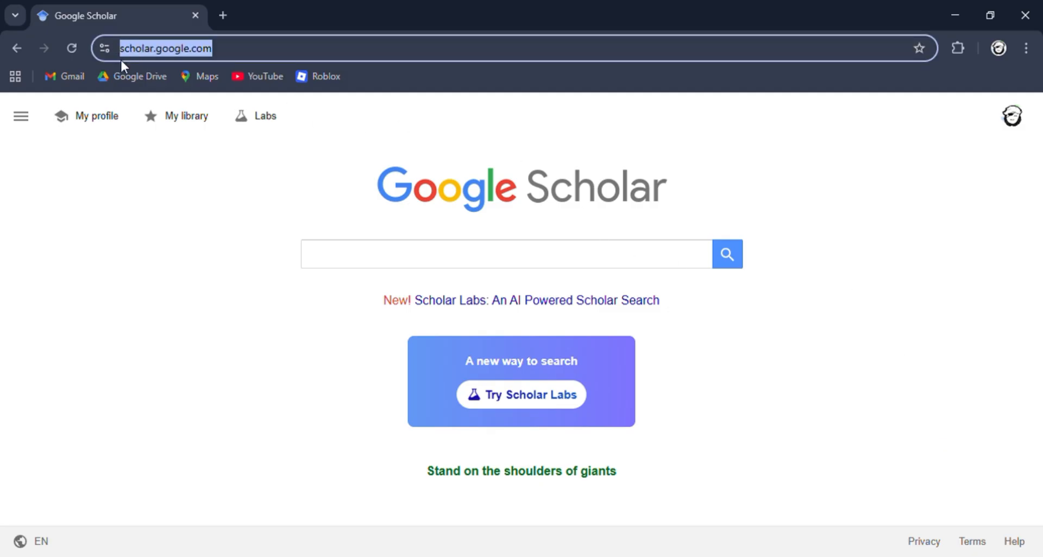
pyautogui.click(141, 180)
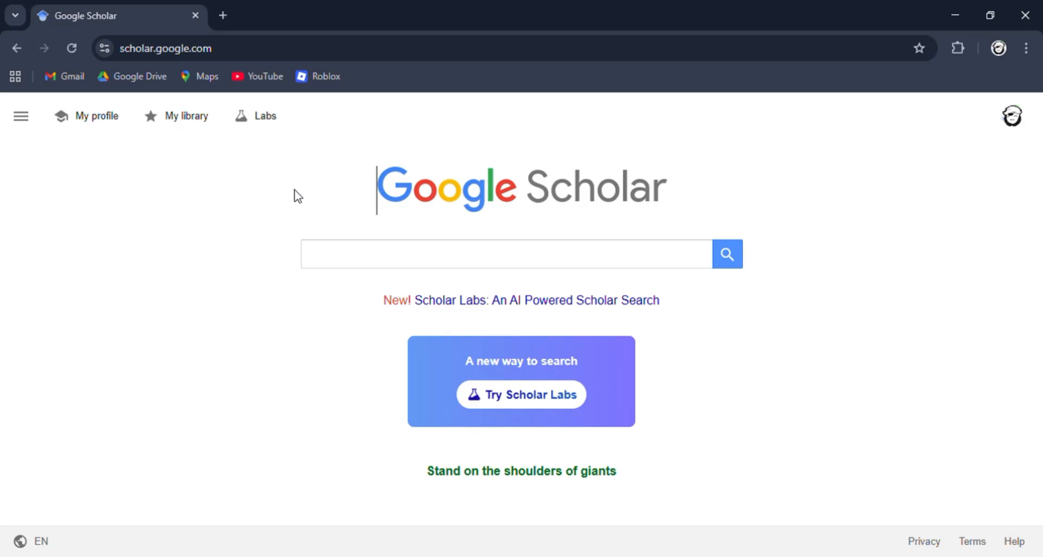
pyautogui.moveTo(529, 171); pyautogui.dragTo(299, 332)
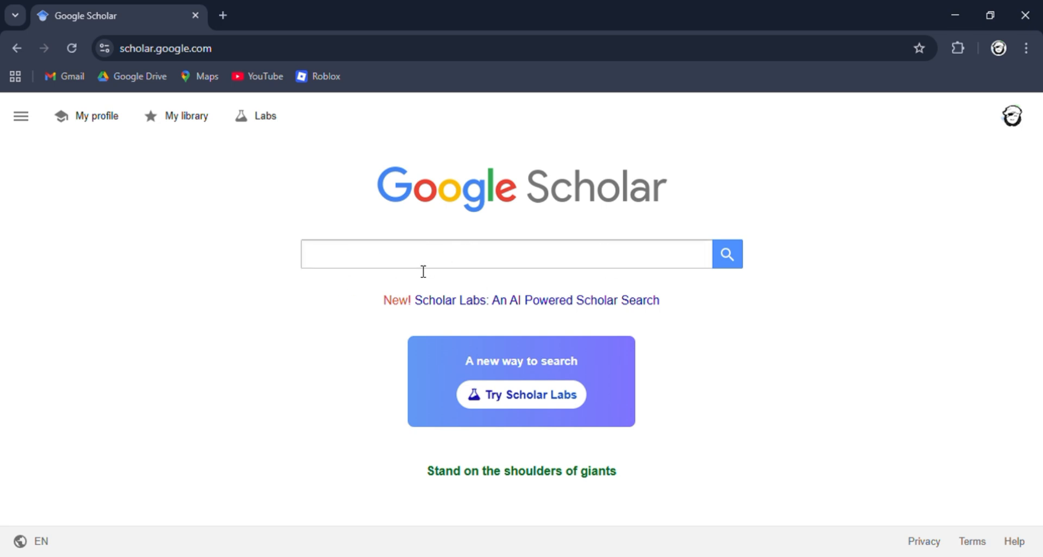
# - Search Google Scholar for "Kemasan Produk"
pyautogui.click(331, 255)
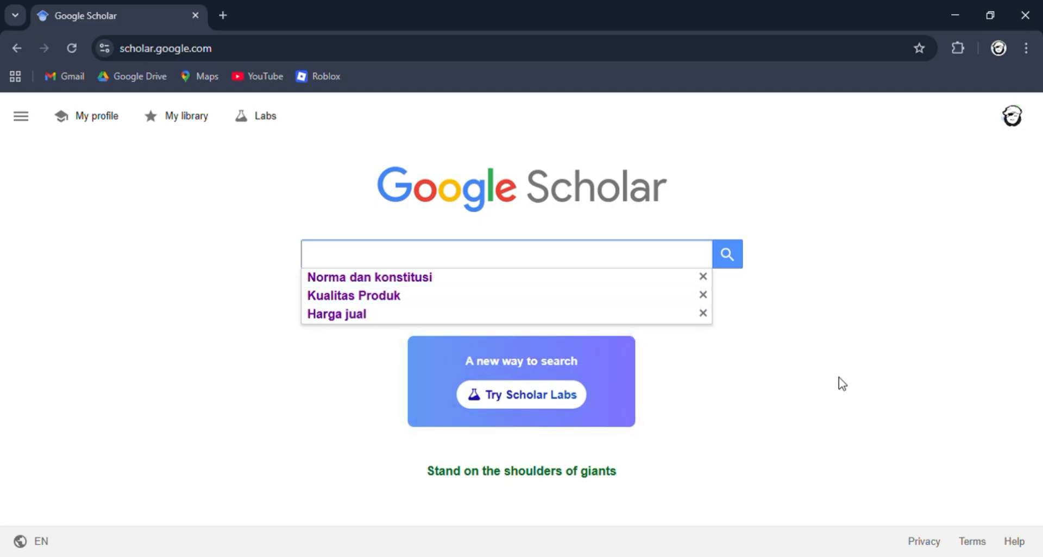
pyautogui.click(812, 361)
pyautogui.click(541, 261)
pyautogui.write('Kemasan ')
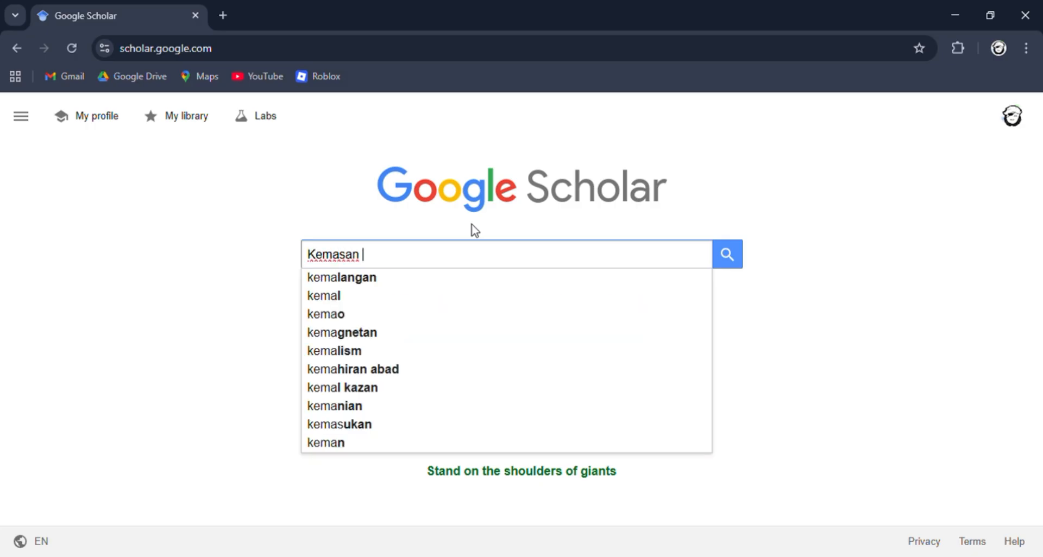
pyautogui.write('Produk')
pyautogui.press('Return')
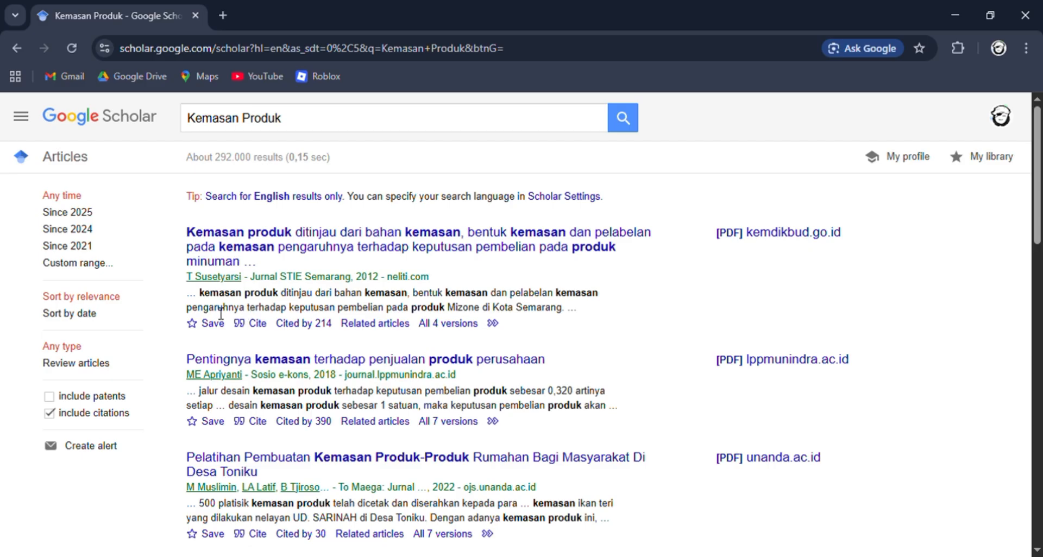
# - Limit the search results to a custom publication range from 2021 to 2025
pyautogui.scroll(-2, 226, 313)
pyautogui.scroll(2, 245, 313)
pyautogui.click(83, 264)
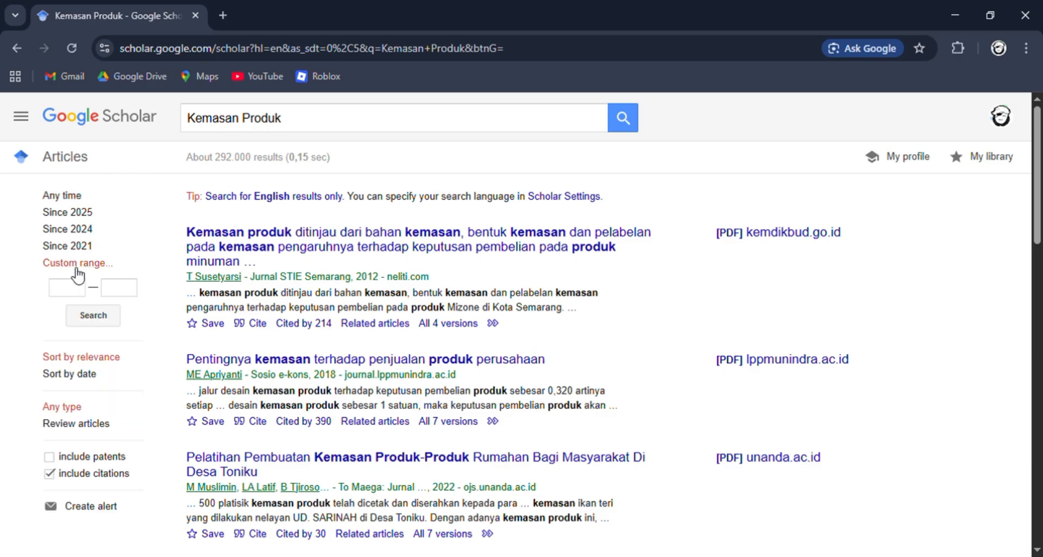
pyautogui.click(80, 286)
pyautogui.write('2021')
pyautogui.click(122, 288)
pyautogui.write('2025')
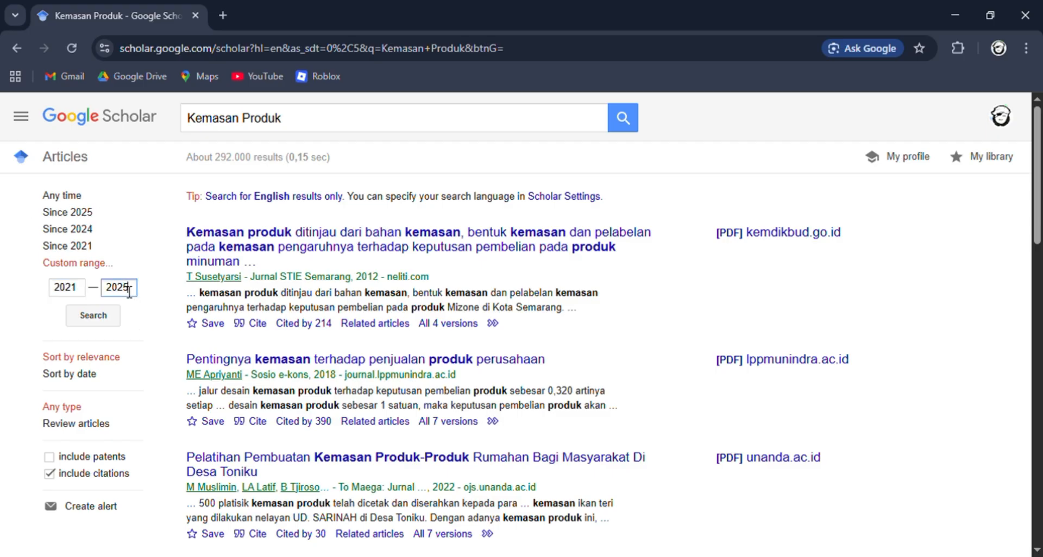
pyautogui.click(93, 315)
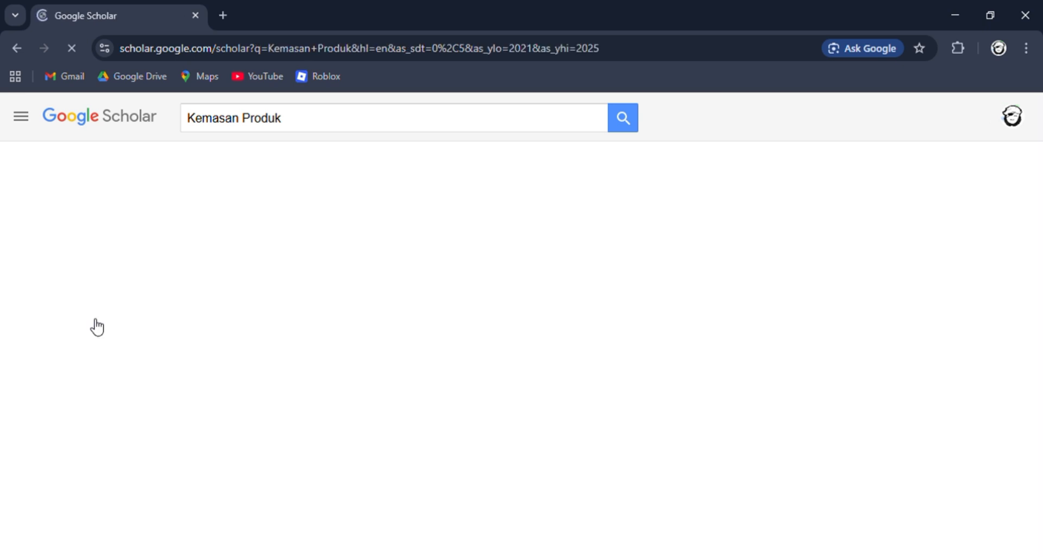
# - Examine the titles, publication years and related searches in the filtered results for a suitable source on product packaging
pyautogui.scroll(-3, 486, 236)
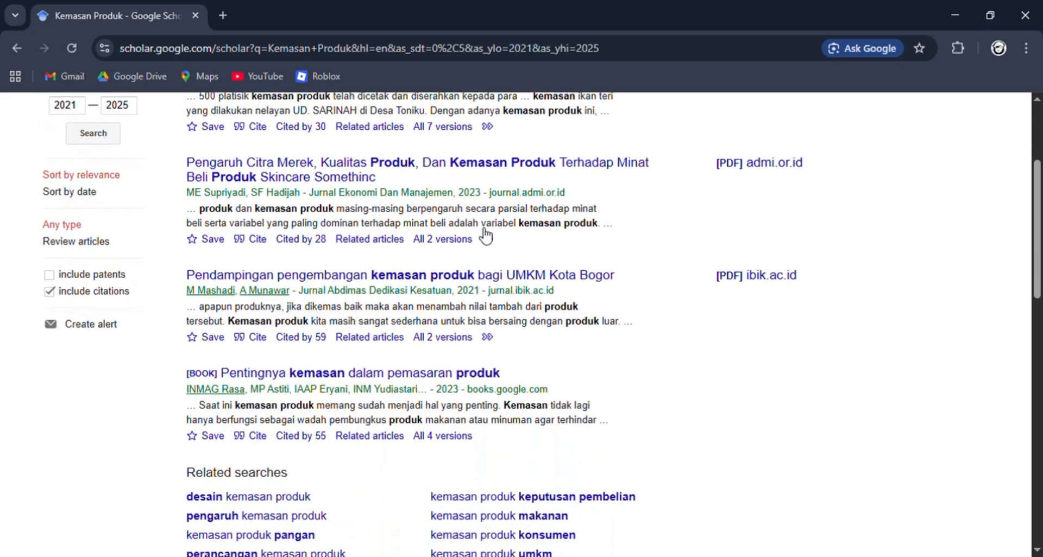
pyautogui.scroll(-2, 486, 236)
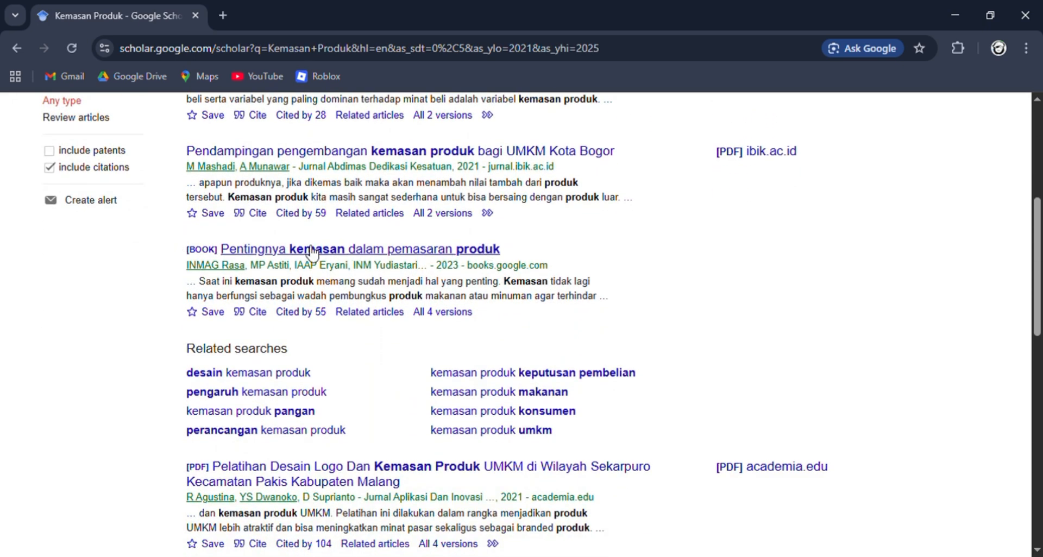
pyautogui.scroll(-3, 271, 282)
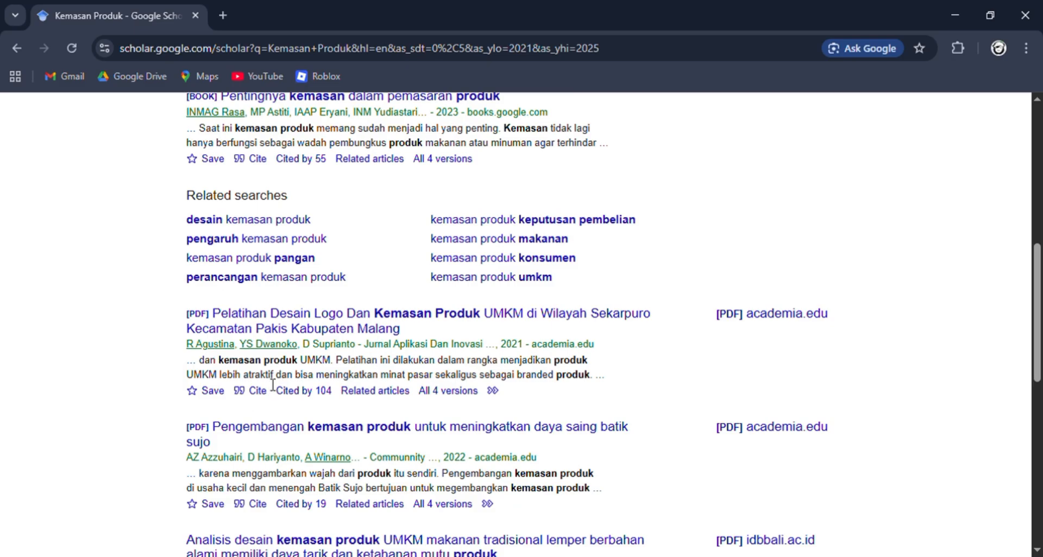
pyautogui.scroll(8, 463, 456)
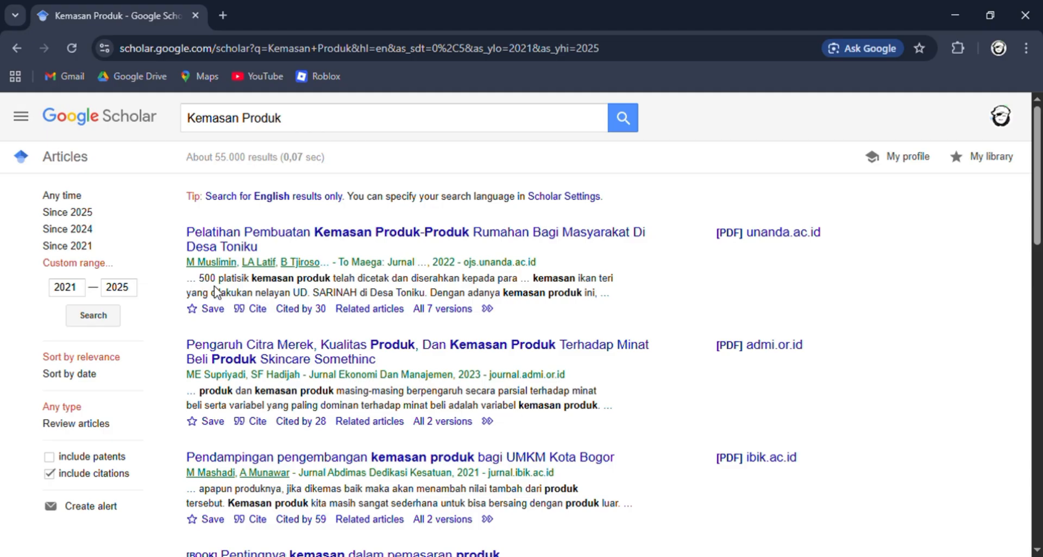
pyautogui.scroll(-7, 432, 277)
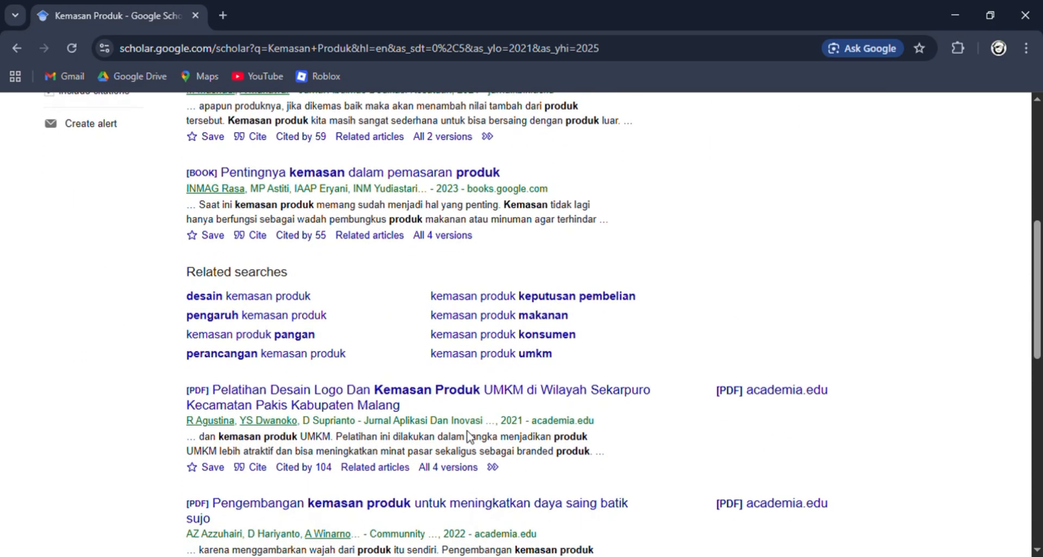
pyautogui.scroll(7, 469, 436)
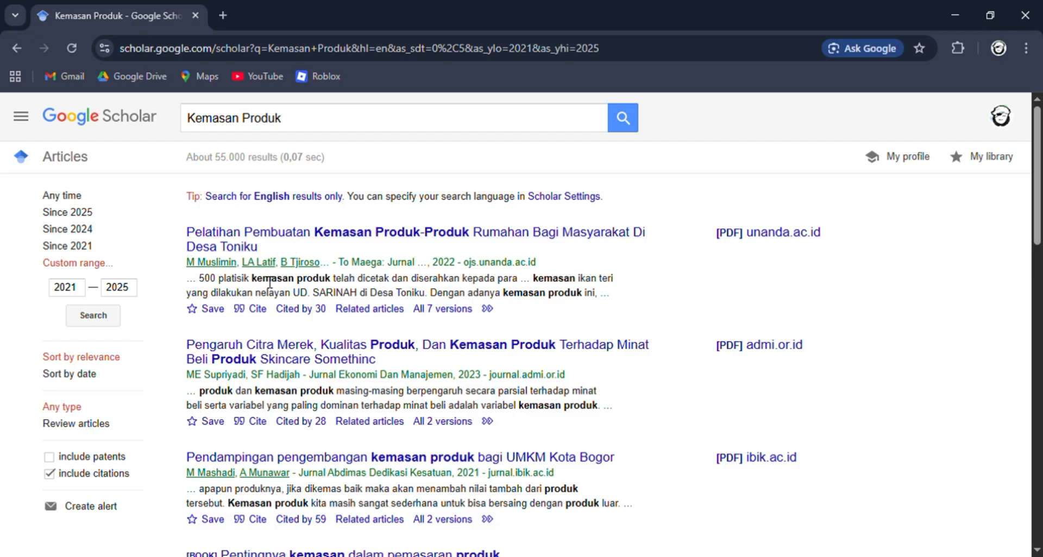
pyautogui.scroll(-1, 257, 383)
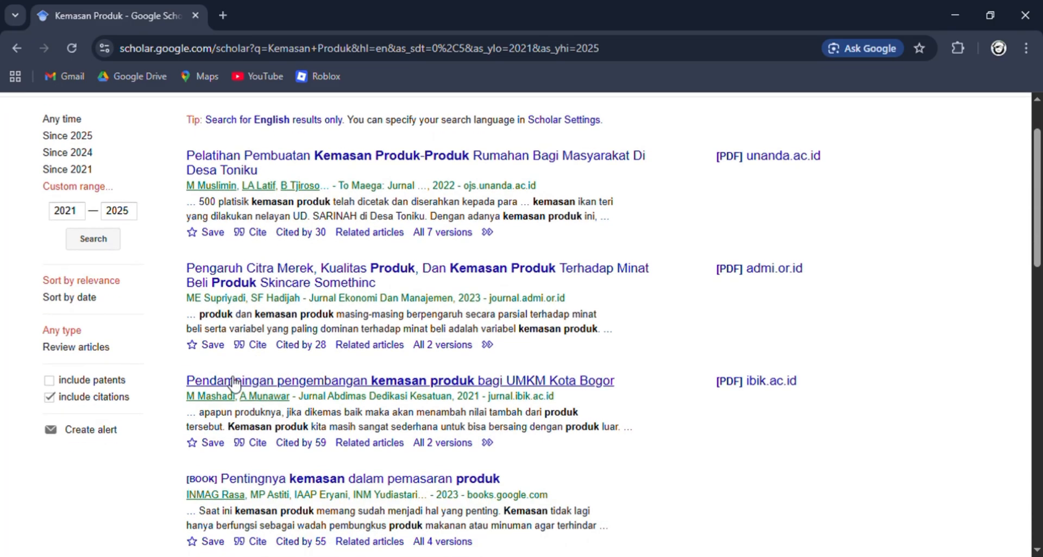
pyautogui.scroll(1, 235, 384)
pyautogui.scroll(-3, 218, 369)
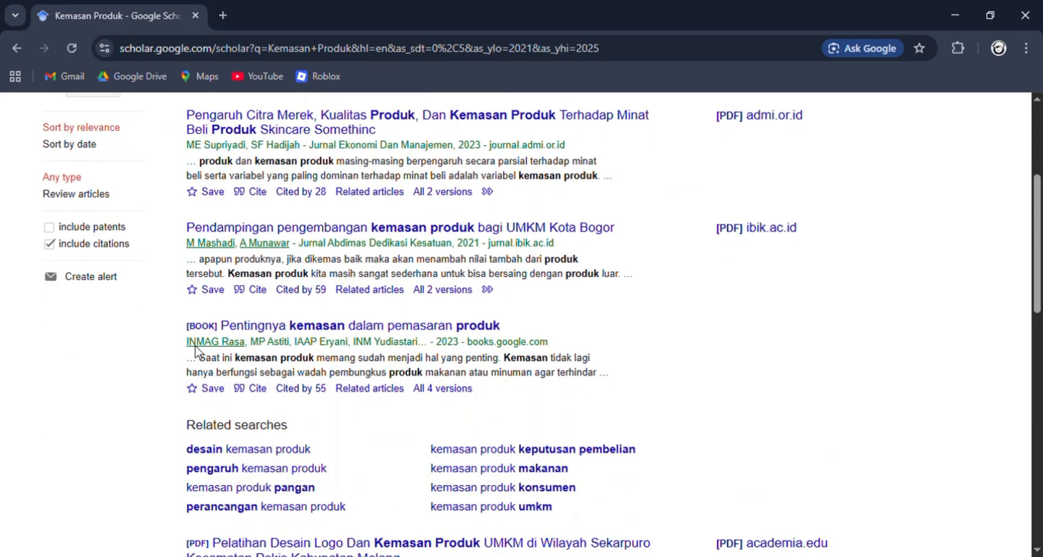
# - Open the book result "Pentingnya kemasan dalam pemasaran produk" and look over its cover and first preview page
pyautogui.moveTo(175, 326); pyautogui.dragTo(505, 323)
pyautogui.click(554, 318)
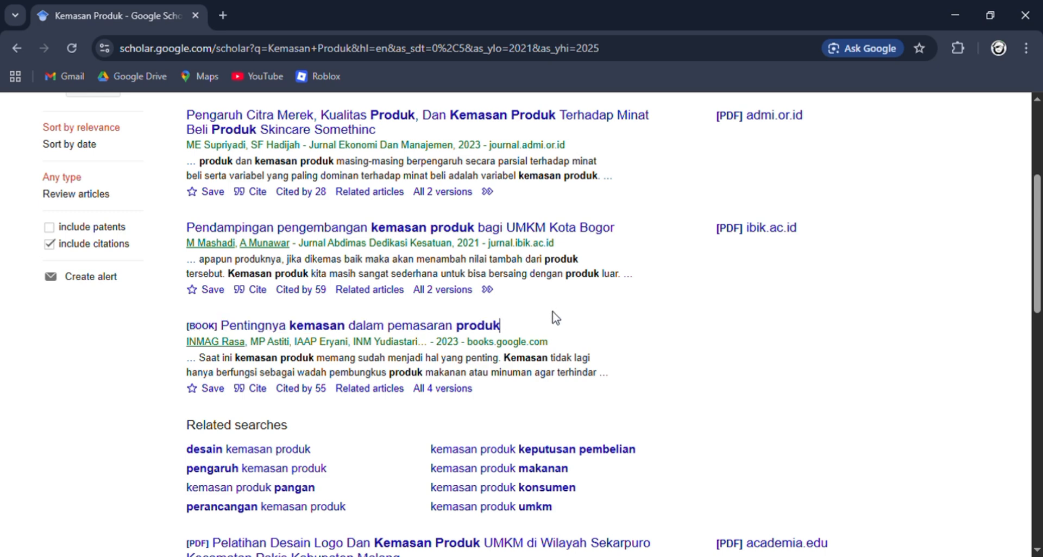
pyautogui.click(412, 326)
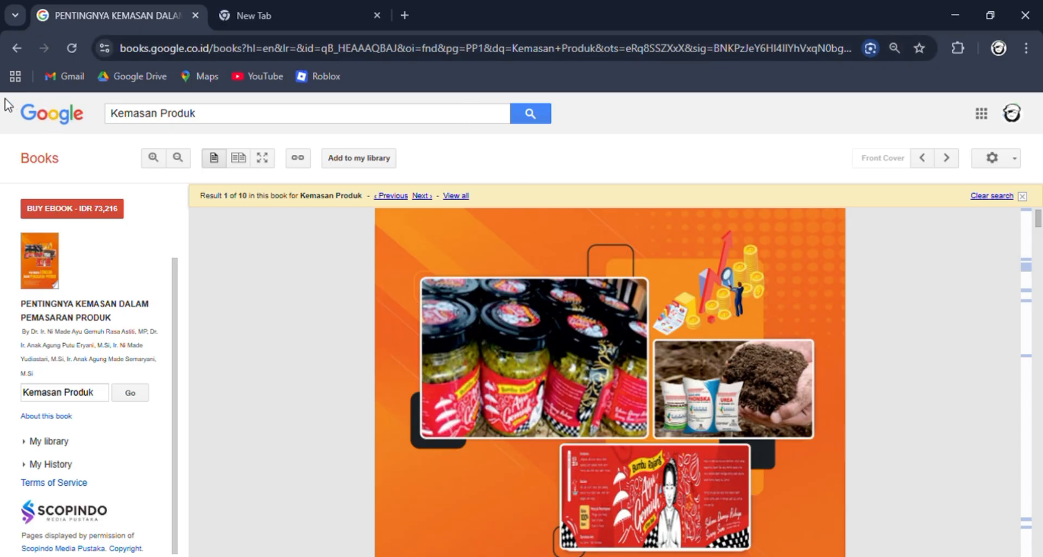
pyautogui.scroll(-5, 518, 369)
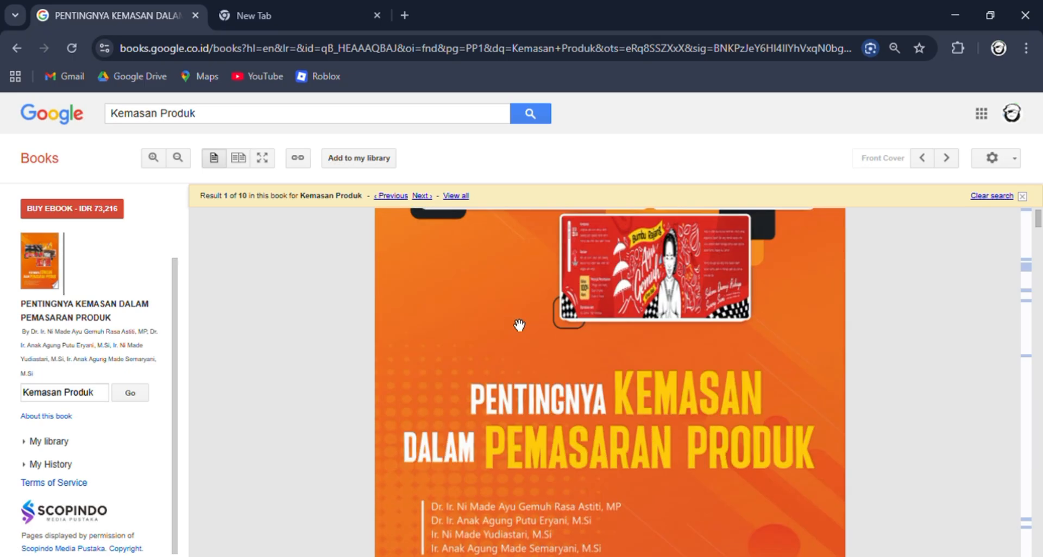
pyautogui.scroll(-3, 521, 318)
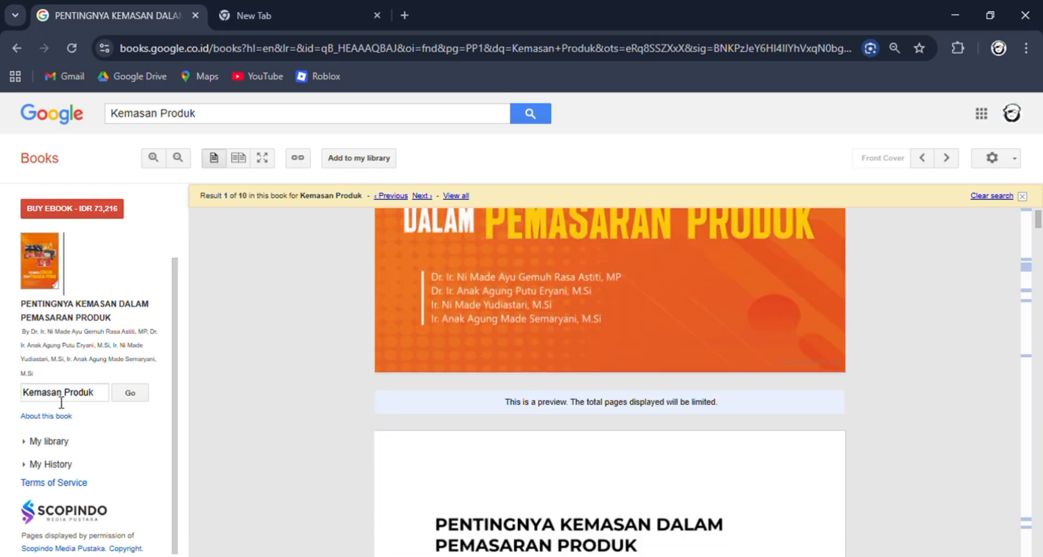
pyautogui.scroll(6, 295, 344)
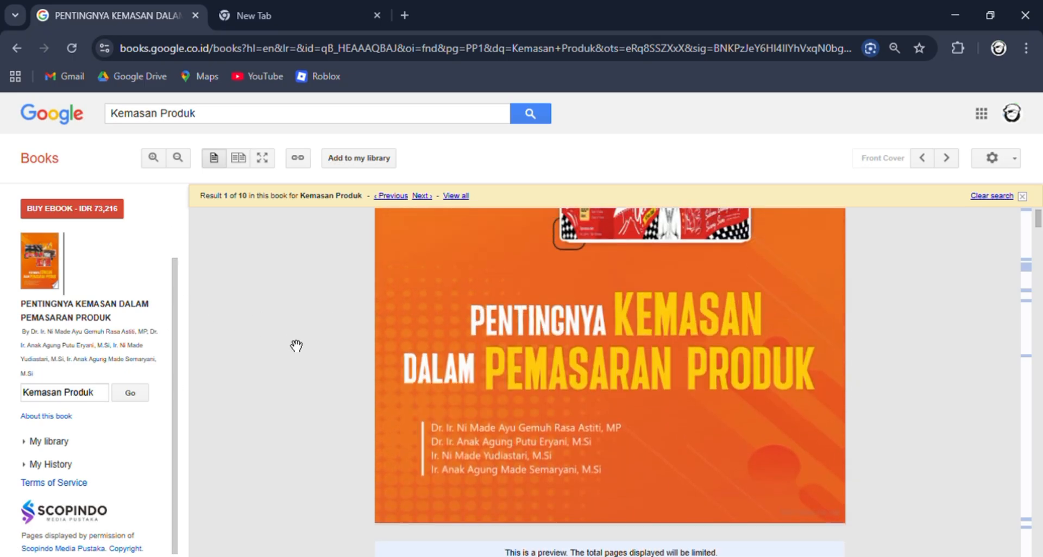
pyautogui.scroll(3, 628, 353)
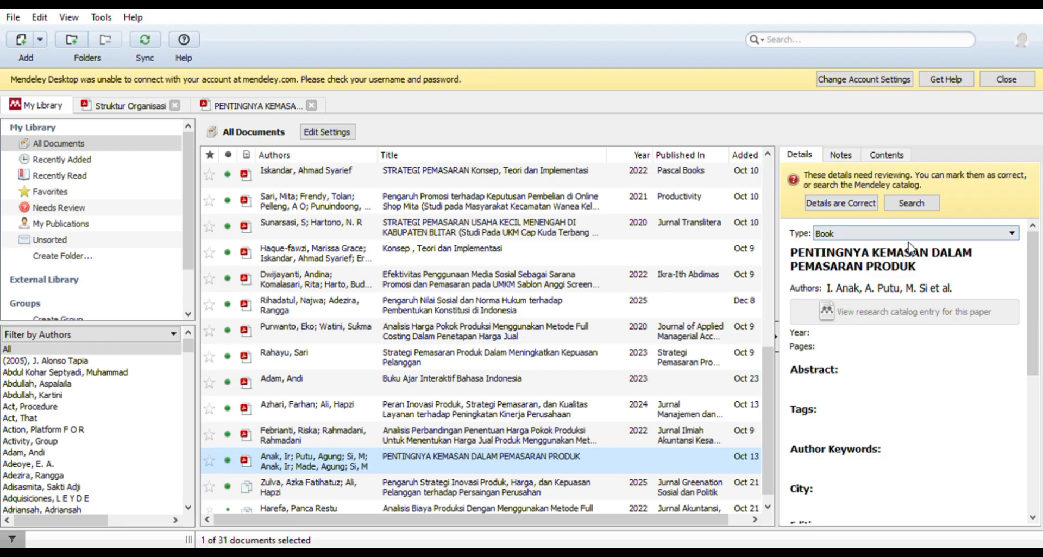
# - In Mendeley Desktop, replace the selected book's all-caps title with "Pentingnya kemasan Dalam Pemasaran Produk"
pyautogui.scroll(-1, 465, 338)
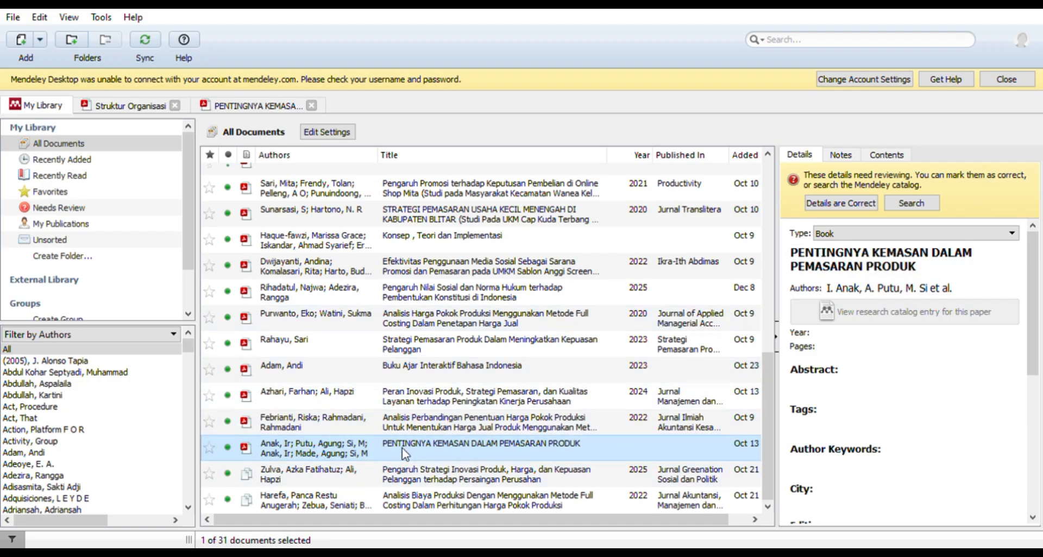
pyautogui.click(982, 272)
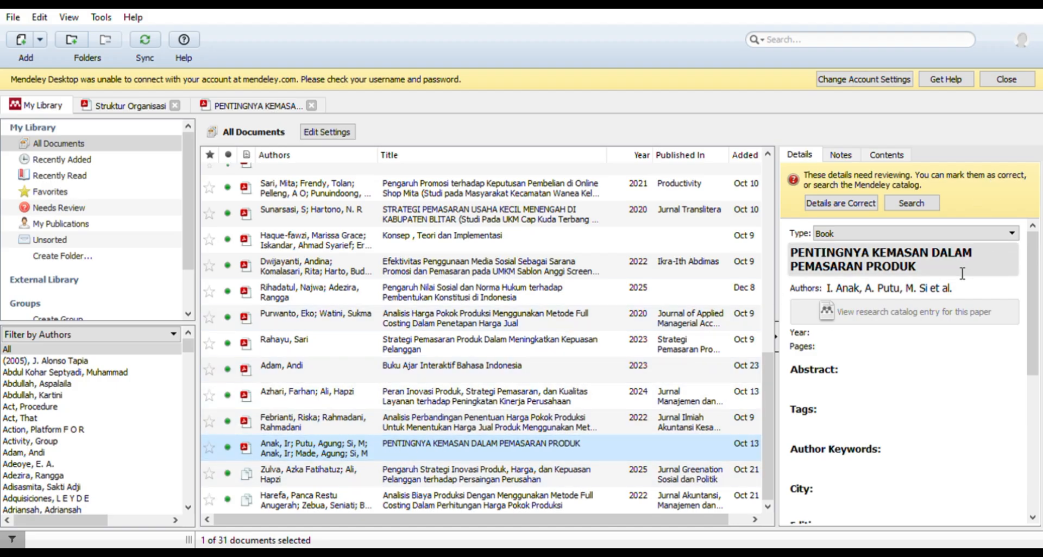
pyautogui.moveTo(947, 269); pyautogui.dragTo(791, 251)
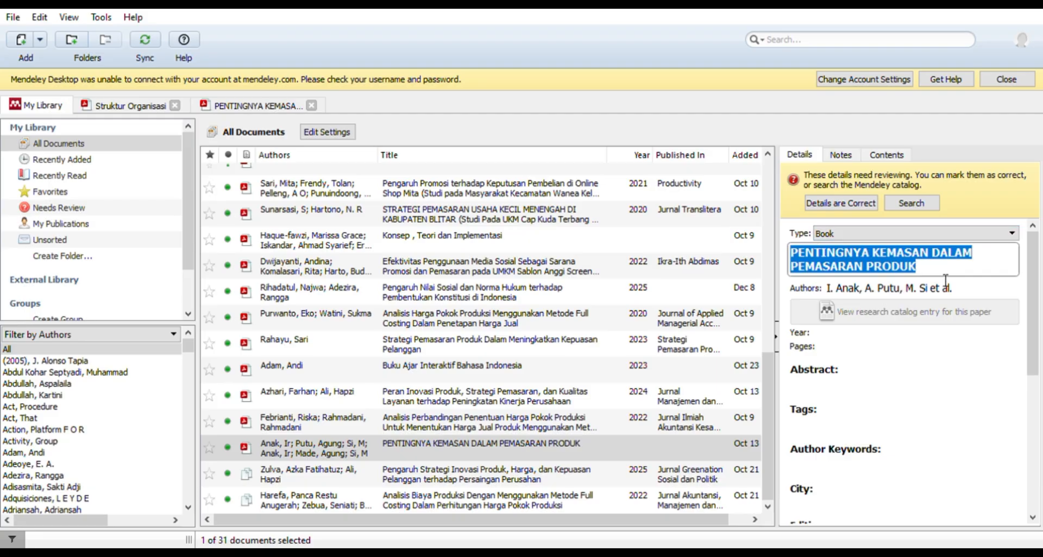
pyautogui.moveTo(924, 267); pyautogui.dragTo(792, 258)
pyautogui.moveTo(924, 269); pyautogui.dragTo(807, 255)
pyautogui.moveTo(957, 269); pyautogui.dragTo(798, 259)
pyautogui.write('entingnya ')
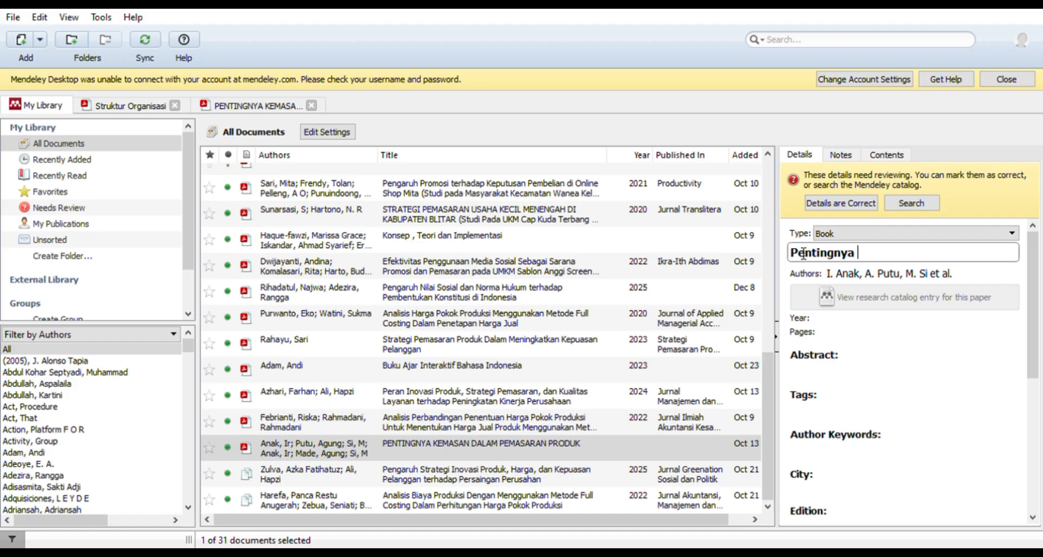
pyautogui.write('kemasan da')
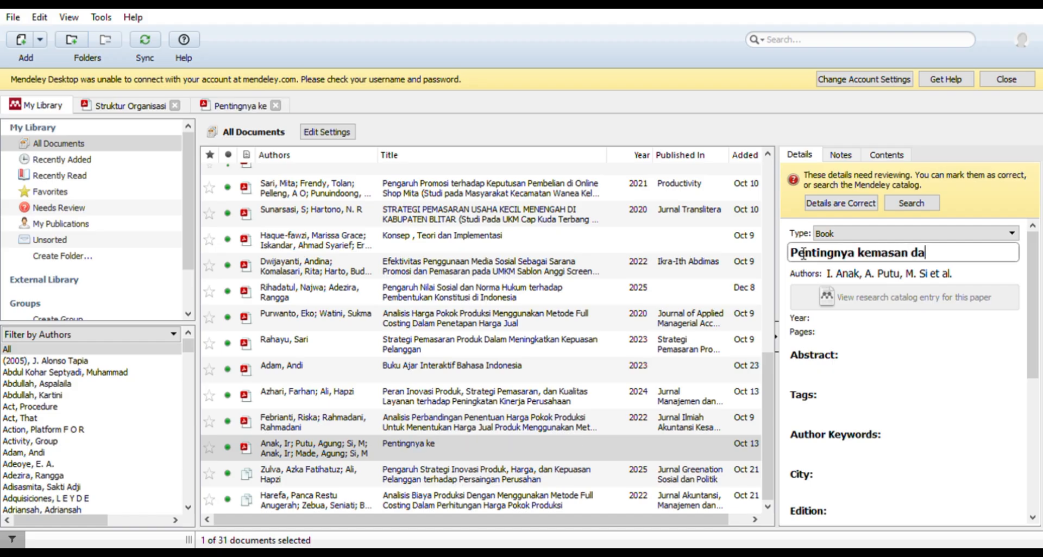
pyautogui.press('BackSpace')
pyautogui.press('BackSpace')
pyautogui.press('BackSpace')
pyautogui.write('D D')
pyautogui.press('BackSpace')
pyautogui.press('BackSpace')
pyautogui.press('BackSpace')
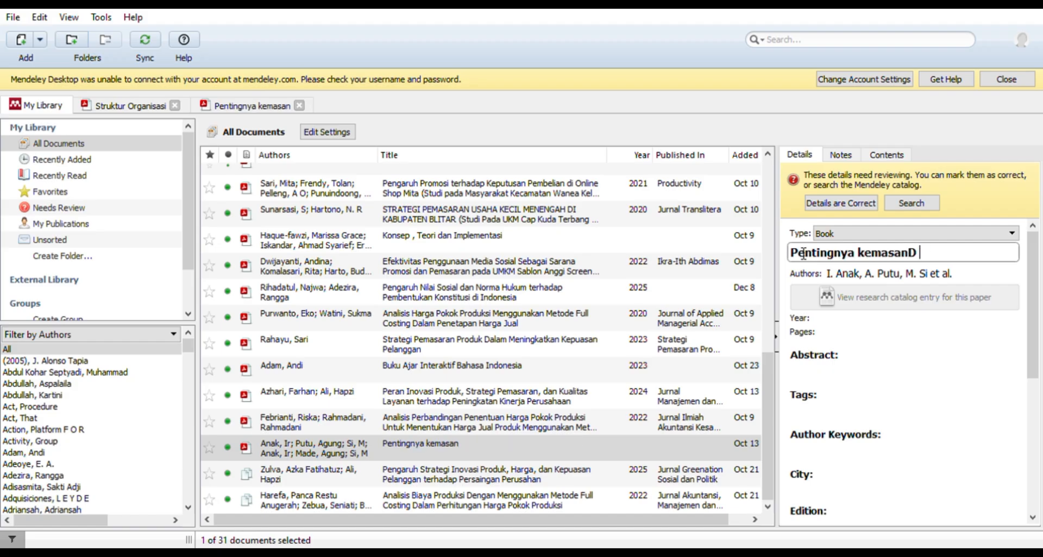
pyautogui.write('d')
pyautogui.press('BackSpace')
pyautogui.write('Dalam Pemasaran')
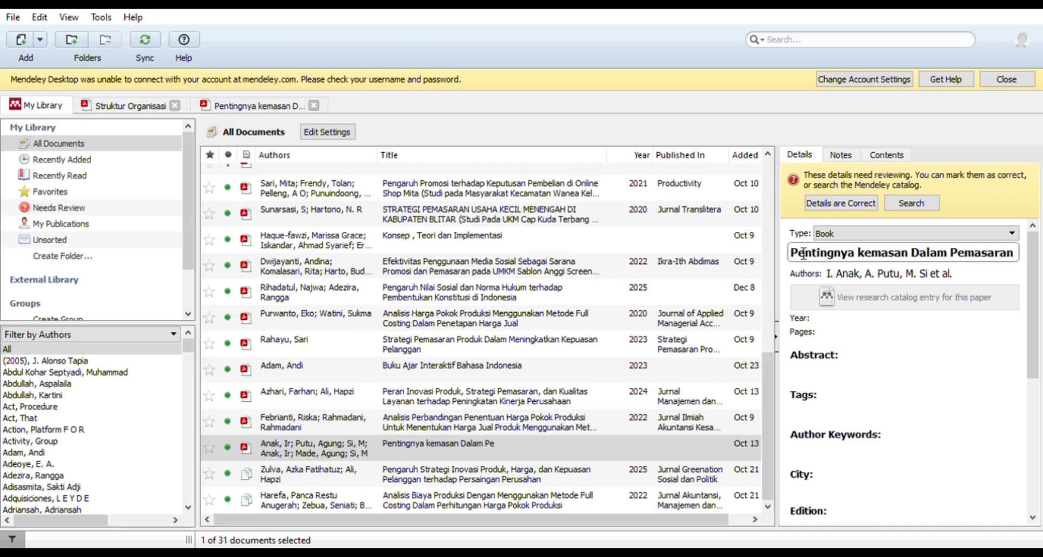
pyautogui.write(' Produk')
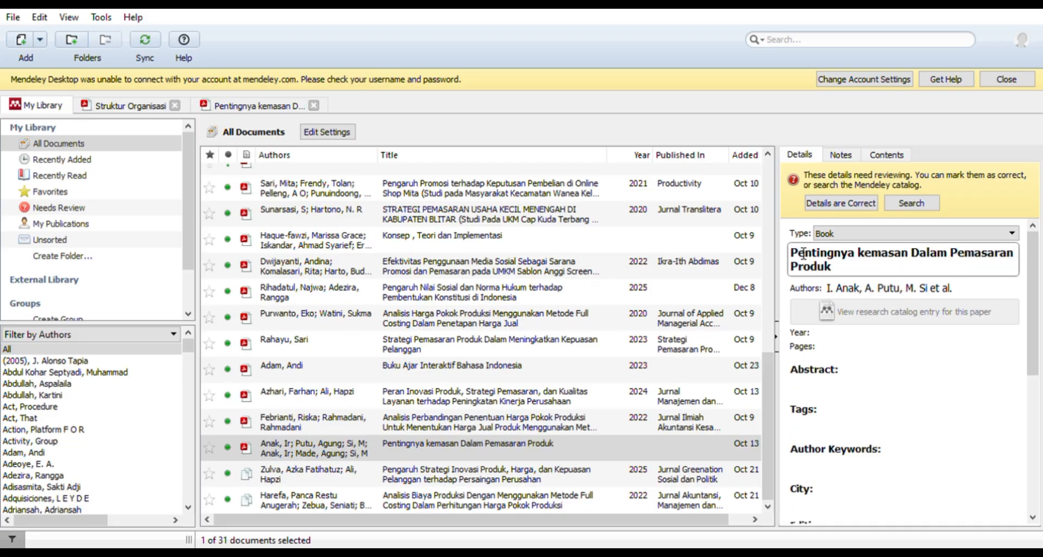
# - Capitalize the word "Kemasan" in the book's title and commit the edited title
pyautogui.click(865, 254)
pyautogui.press('BackSpace')
pyautogui.write('K')
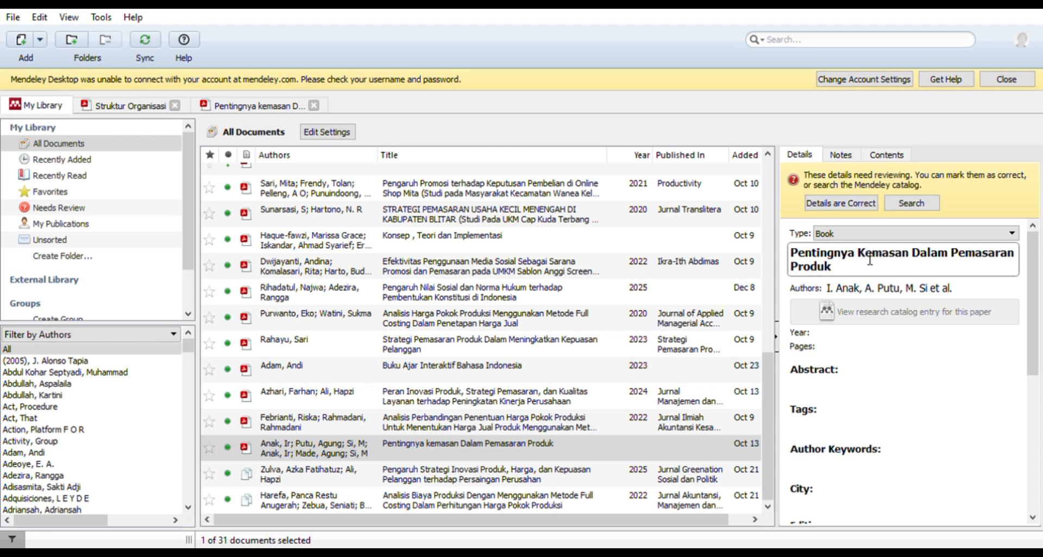
pyautogui.click(913, 367)
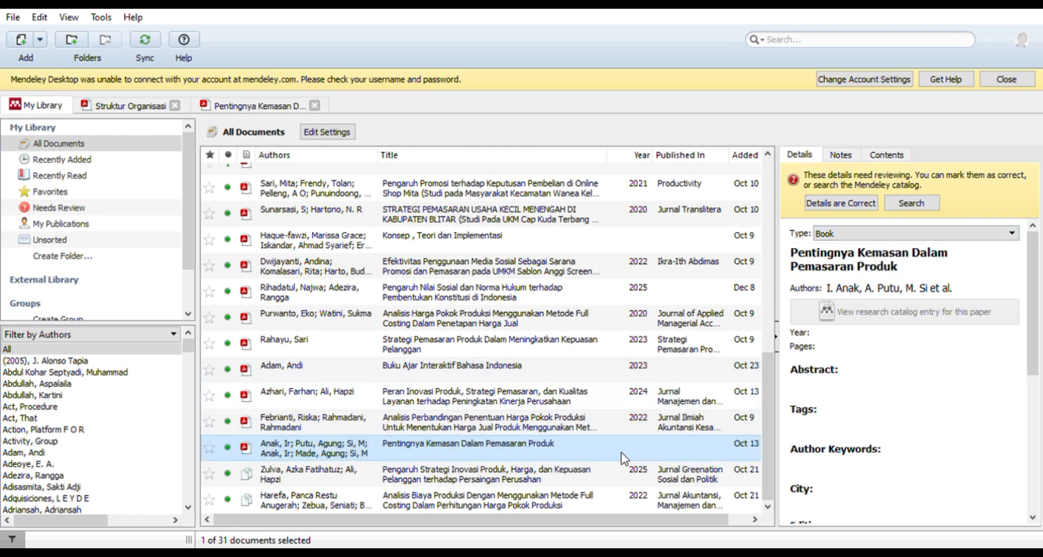
# - Open the packaging book's PDF and copy the page 39 passage from "Semua produk yang dijual" through "pada rak yang sama."
pyautogui.doubleClick(595, 456)
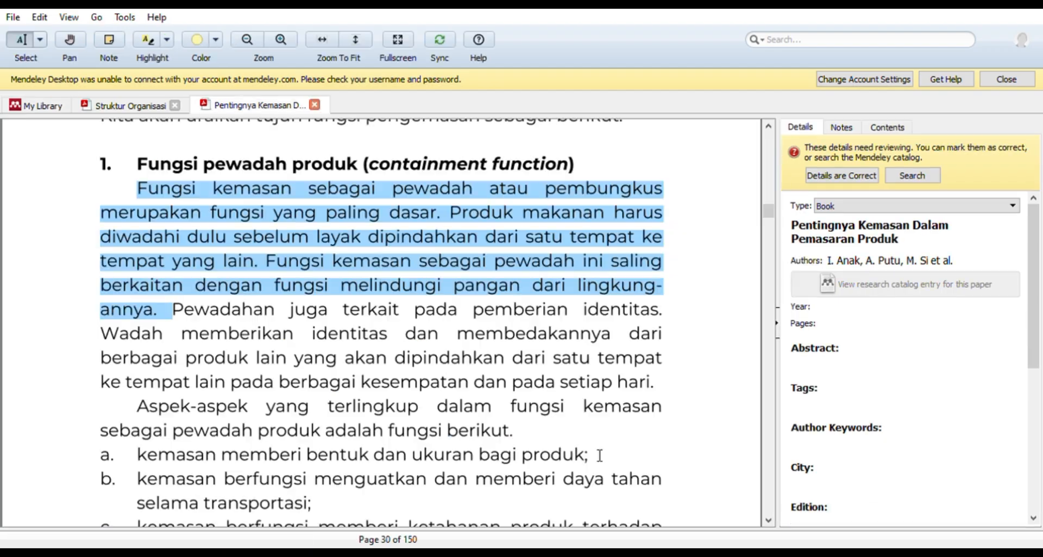
pyautogui.scroll(-1, 332, 227)
pyautogui.click(441, 293)
pyautogui.moveTo(440, 293); pyautogui.dragTo(429, 293)
pyautogui.scroll(3, 430, 294)
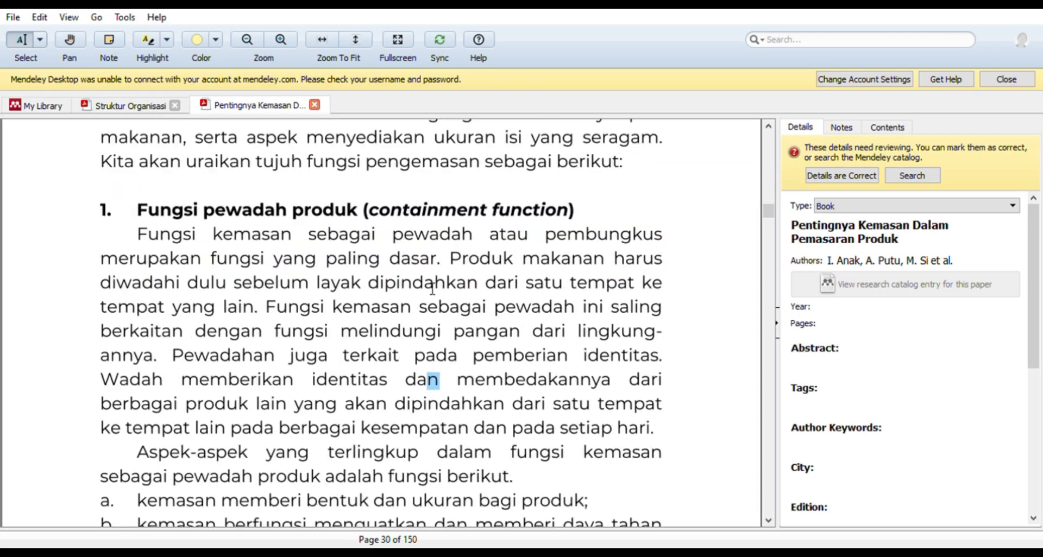
pyautogui.scroll(7, 228, 211)
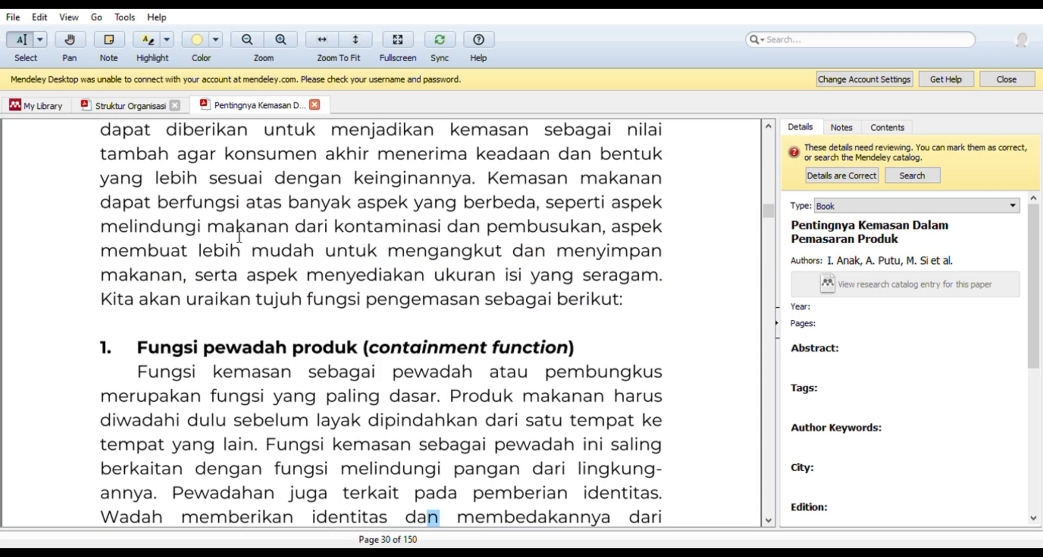
pyautogui.scroll(5, 267, 270)
pyautogui.scroll(-20, 265, 271)
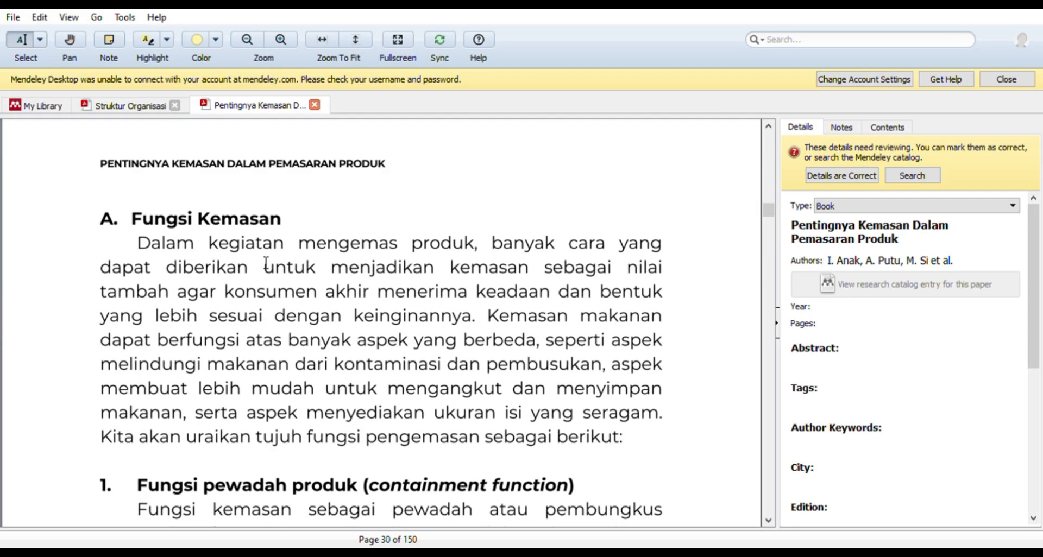
pyautogui.scroll(-20, 264, 247)
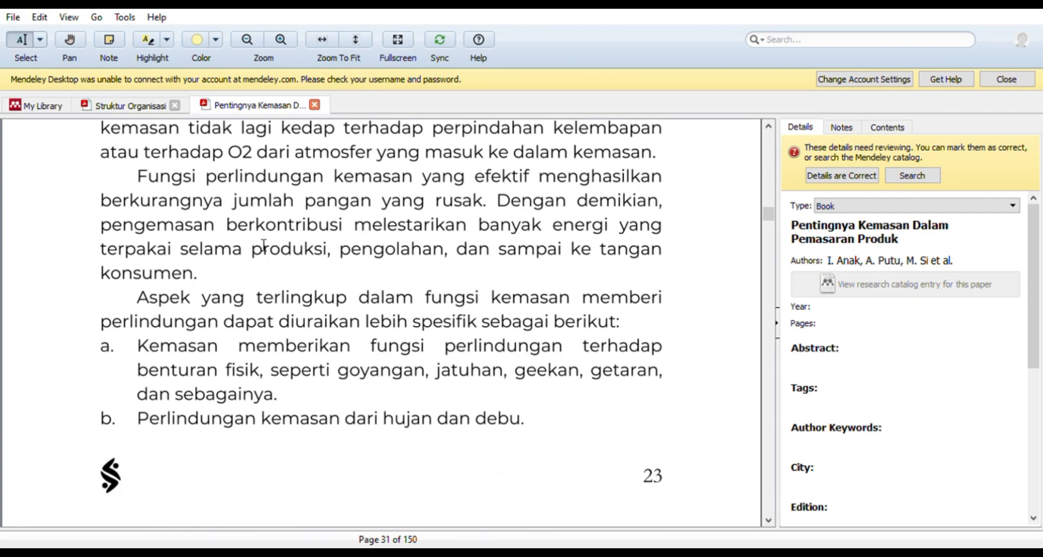
pyautogui.scroll(-20, 263, 246)
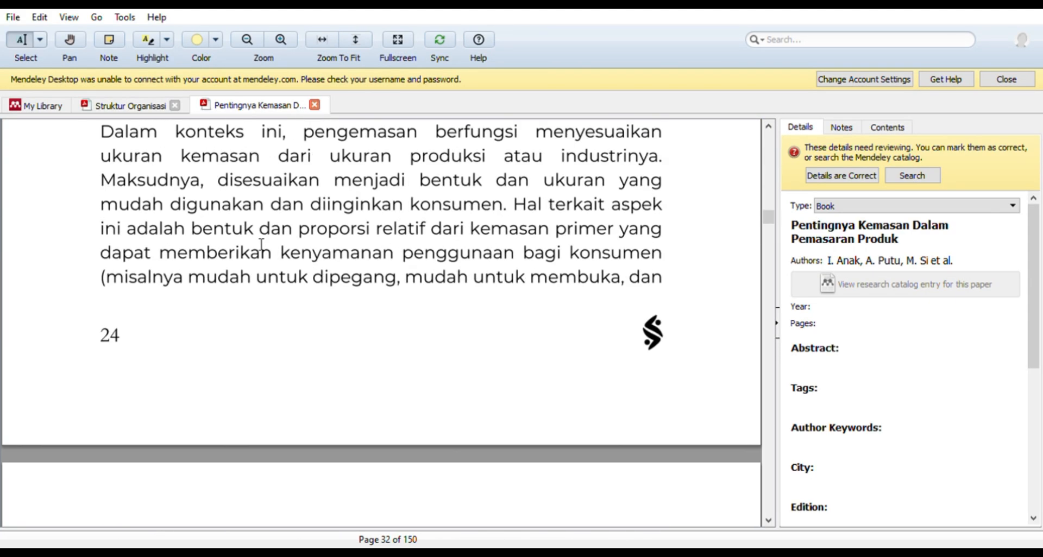
pyautogui.scroll(-5, 262, 244)
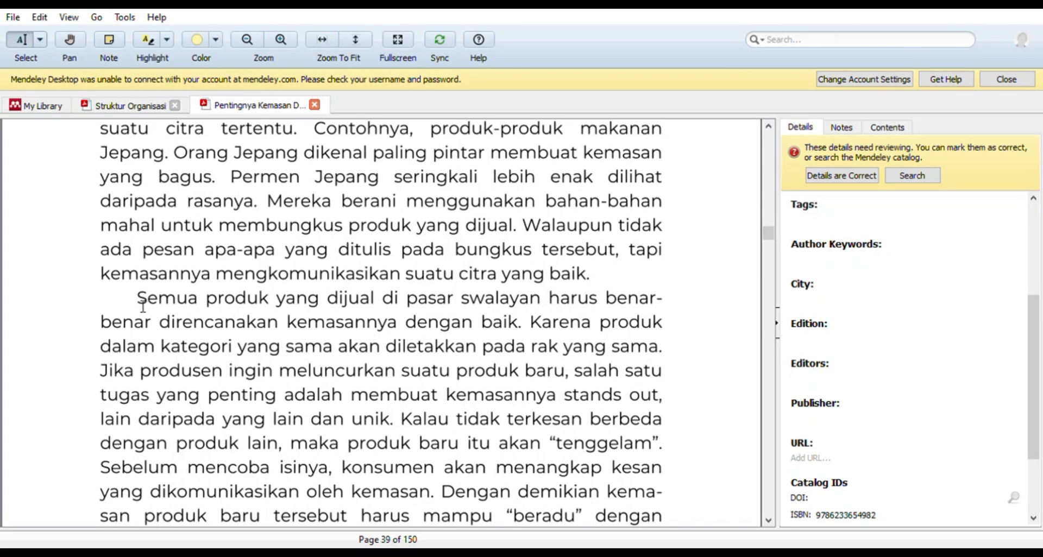
pyautogui.moveTo(143, 306); pyautogui.dragTo(670, 359)
pyautogui.hotkey('ctrl', 'c')
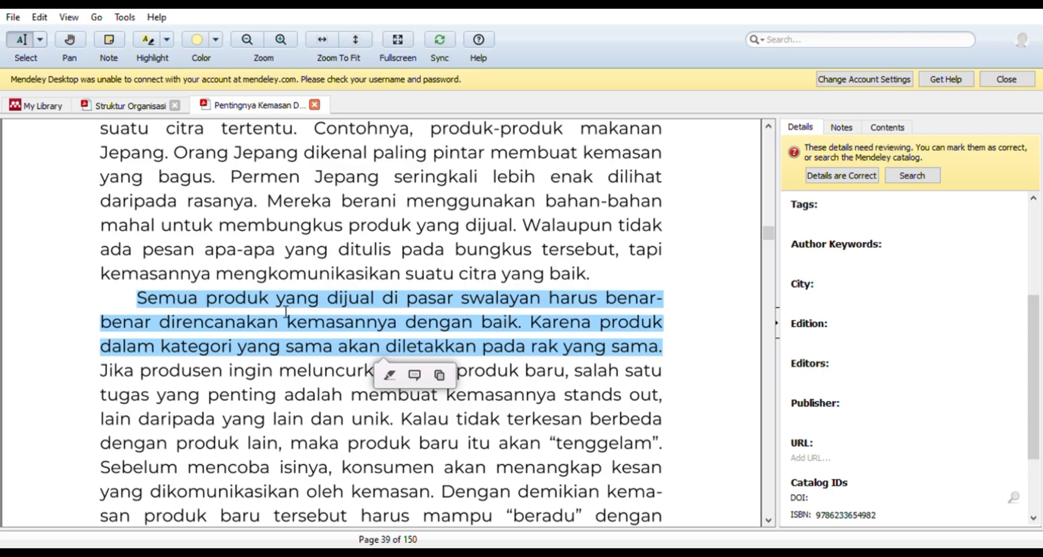
# - Switch to the Word document, paste the copied passage below the heading, and join its broken "benar-benar" line
pyautogui.hotkey('alt', 'Tab')
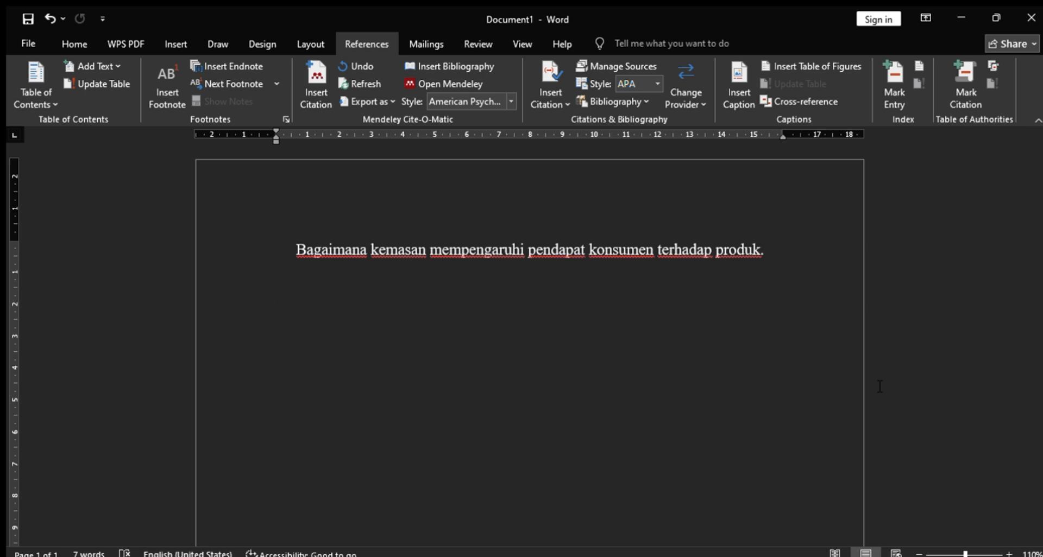
pyautogui.hotkey('ctrl', 'v')
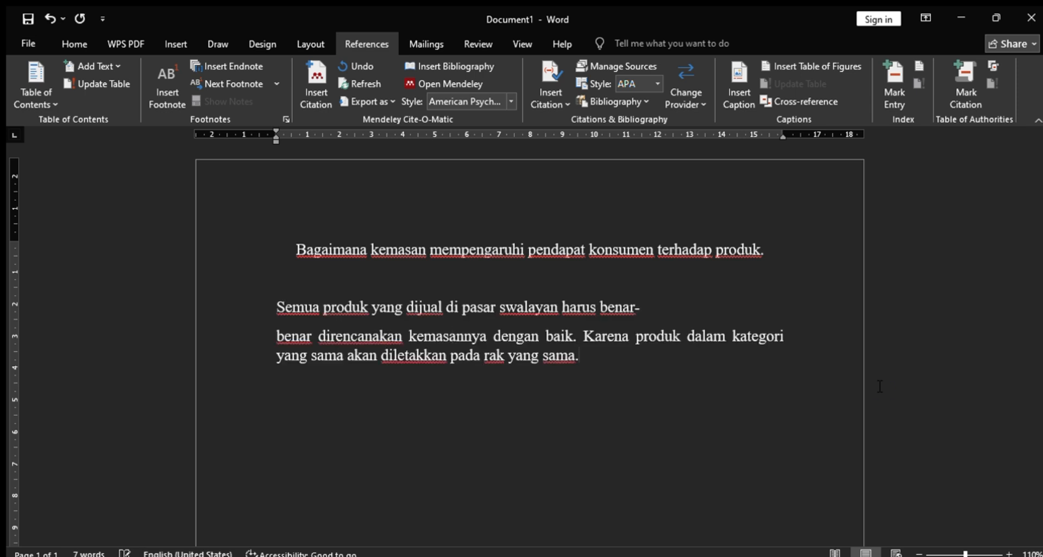
pyautogui.click(276, 336)
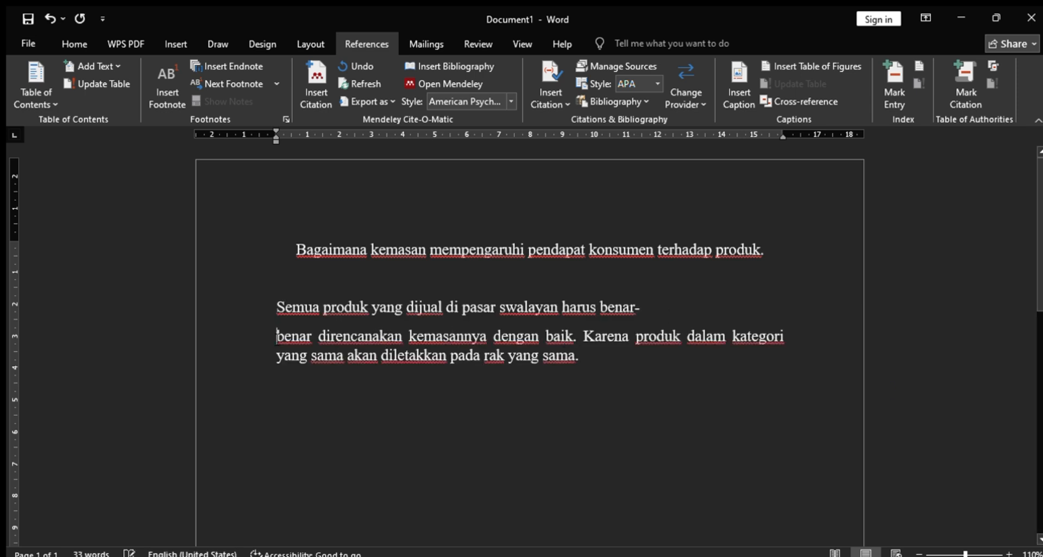
pyautogui.press('BackSpace')
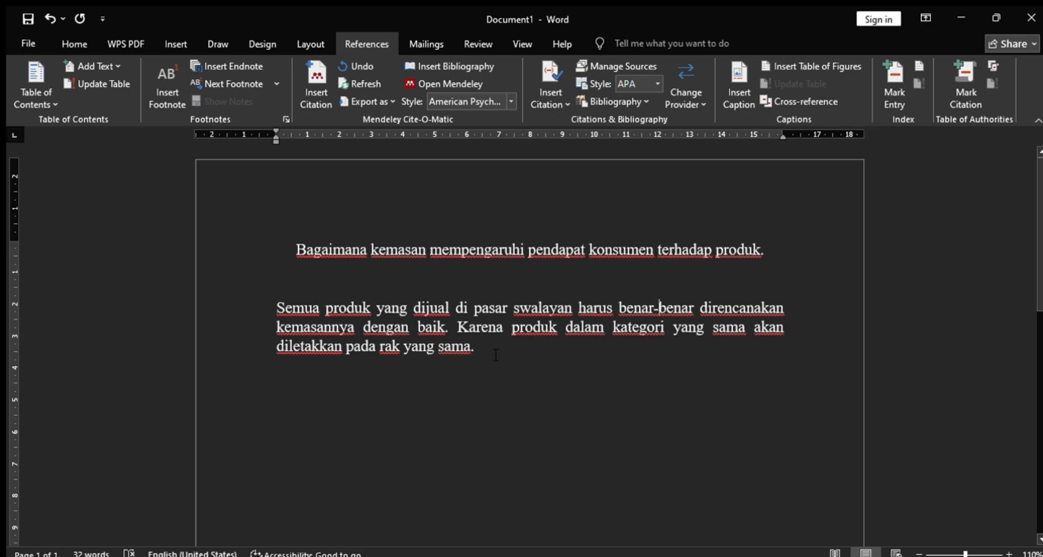
# - Add a new line under the passage and paste its paraphrase beginning "Segala produk yang diperjualkan harus memiliki perencanaan yang sangat baik"
pyautogui.moveTo(273, 309); pyautogui.dragTo(540, 350)
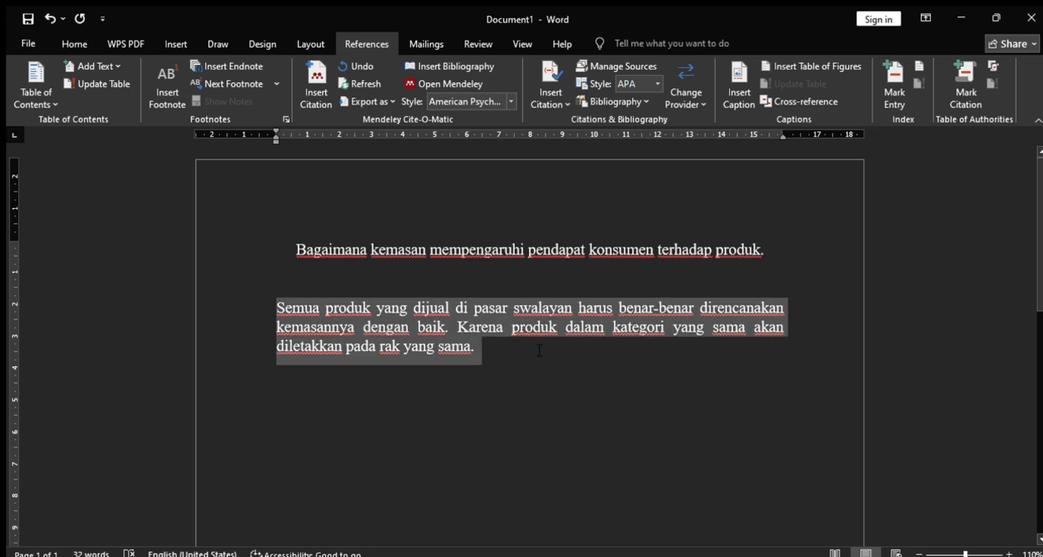
pyautogui.click(539, 350)
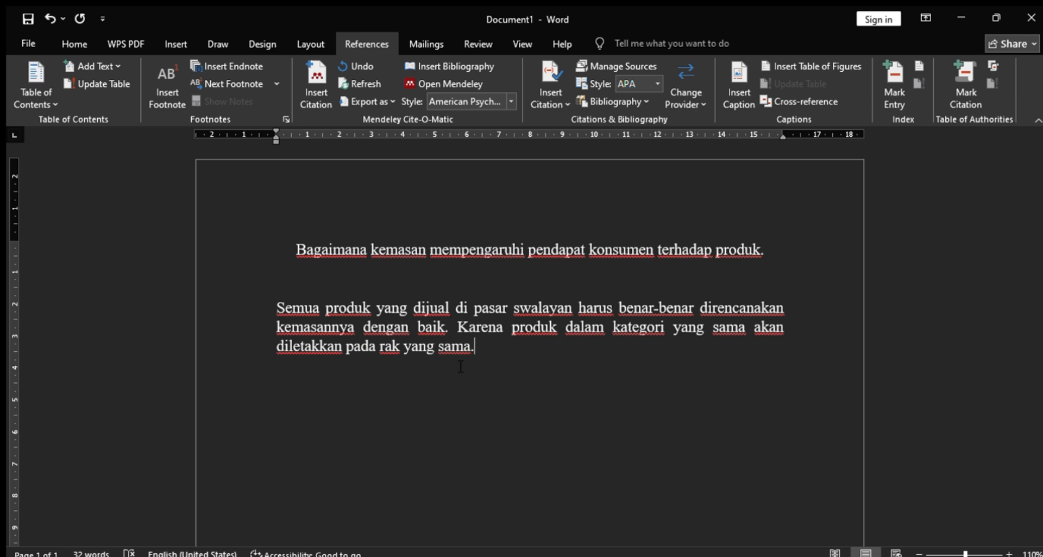
pyautogui.press('Return')
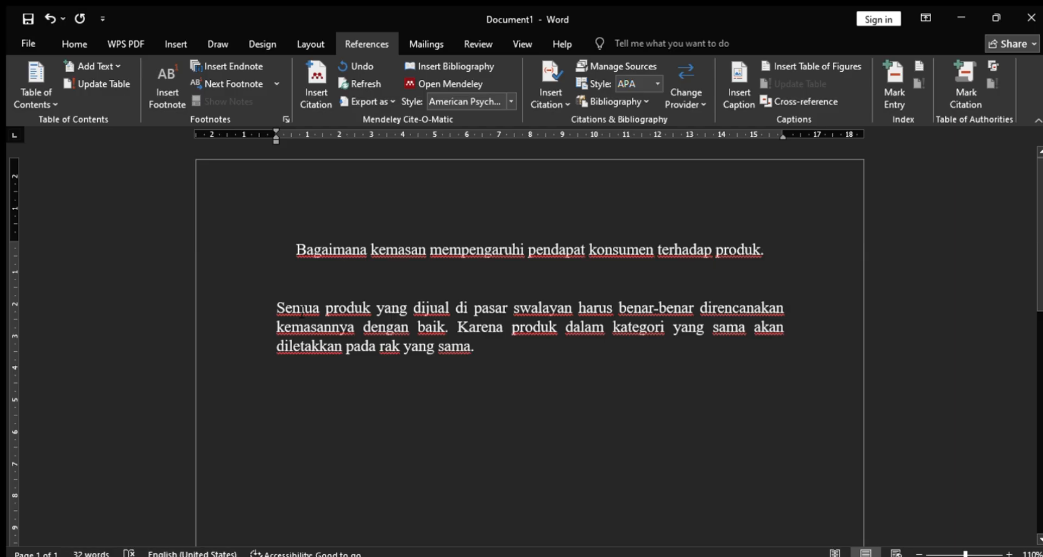
pyautogui.moveTo(277, 308); pyautogui.dragTo(479, 344)
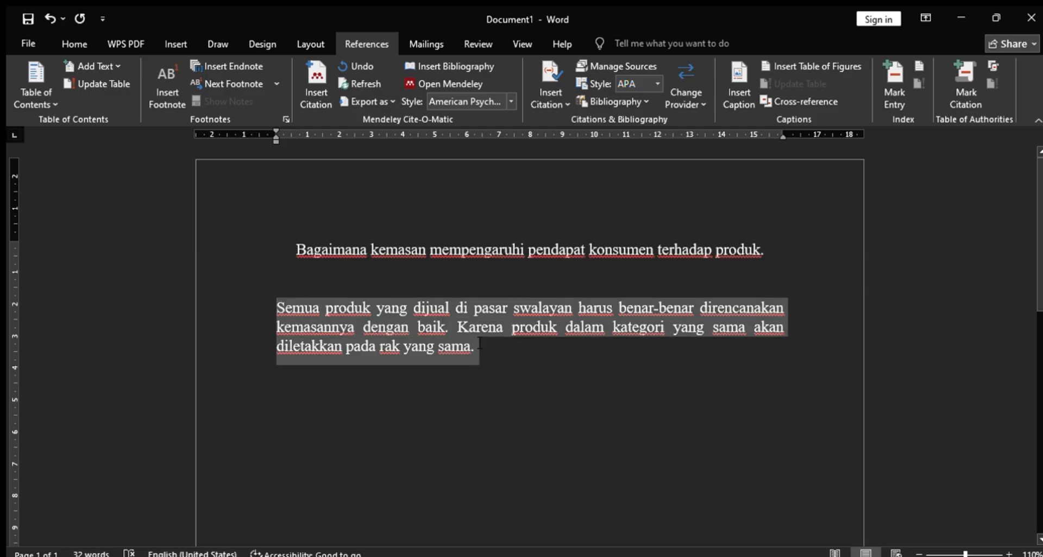
pyautogui.click(348, 394)
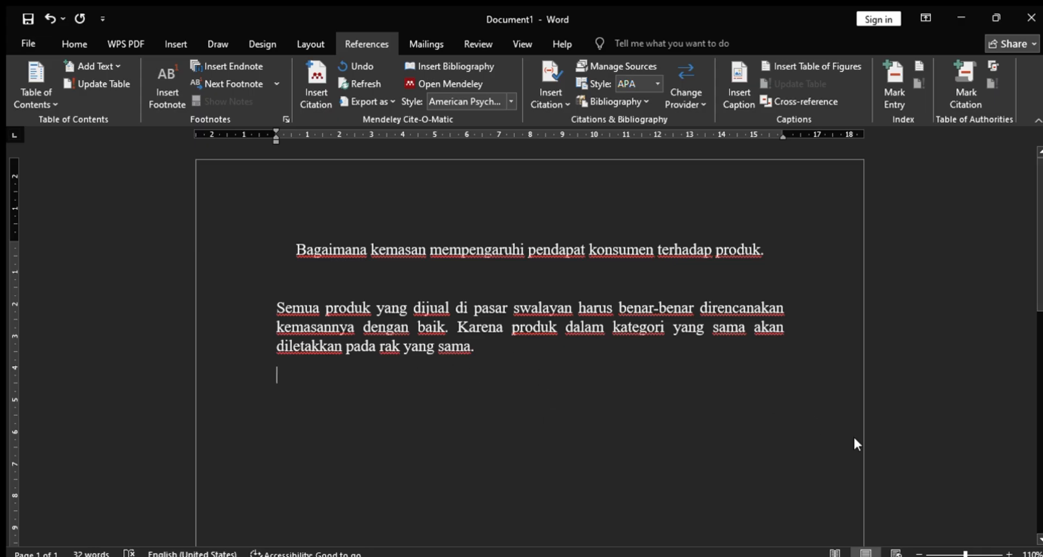
pyautogui.write('Segala produk yang diperjualkan harus memiliki perencanaan yang sangat baik, karena produk yang dikategorikan sama akan diletakan pada letak yang sama.')
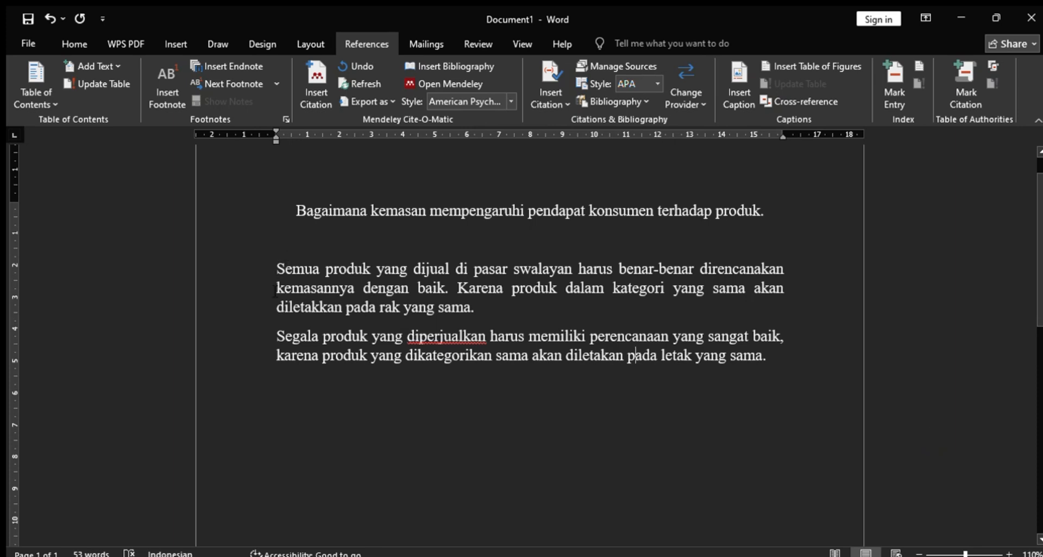
# - Compare the paraphrase with the quoted passage, and delete the original "Semua produk" paragraph
pyautogui.moveTo(277, 337); pyautogui.dragTo(616, 402)
pyautogui.click(616, 402)
pyautogui.moveTo(277, 338); pyautogui.dragTo(759, 354)
pyautogui.click(679, 389)
pyautogui.moveTo(277, 269)
pyautogui.mouseDown()
pyautogui.moveTo(481, 314)
pyautogui.moveTo(278, 264)
pyautogui.mouseUp()
pyautogui.click(495, 355)
pyautogui.press('Delete')
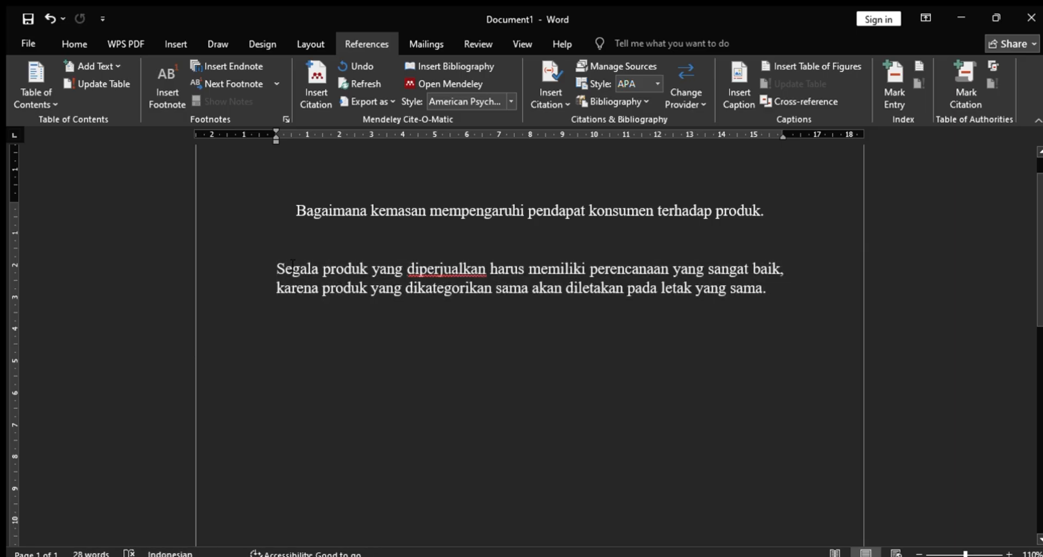
# - Try to correct the spelling of the flagged word "diperjualkan" in the paraphrased sentence
pyautogui.click(460, 288)
pyautogui.click(435, 260)
pyautogui.press('BackSpace')
pyautogui.write('r')
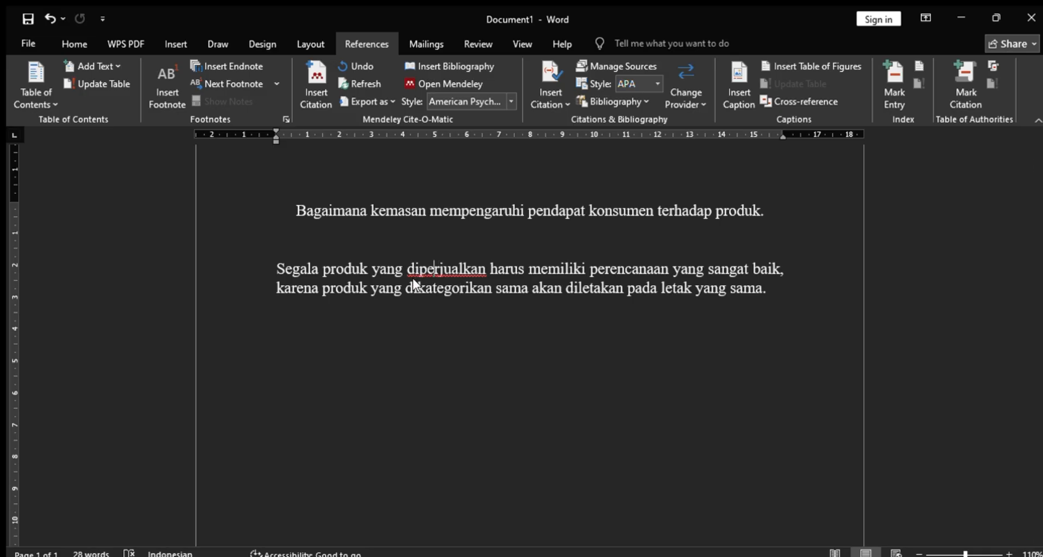
pyautogui.press('Right')
pyautogui.press('Right')
pyautogui.press('Right')
pyautogui.press('Right')
pyautogui.press('Right')
pyautogui.press('Right')
pyautogui.press('Right')
pyautogui.press('Right')
pyautogui.press('Right')
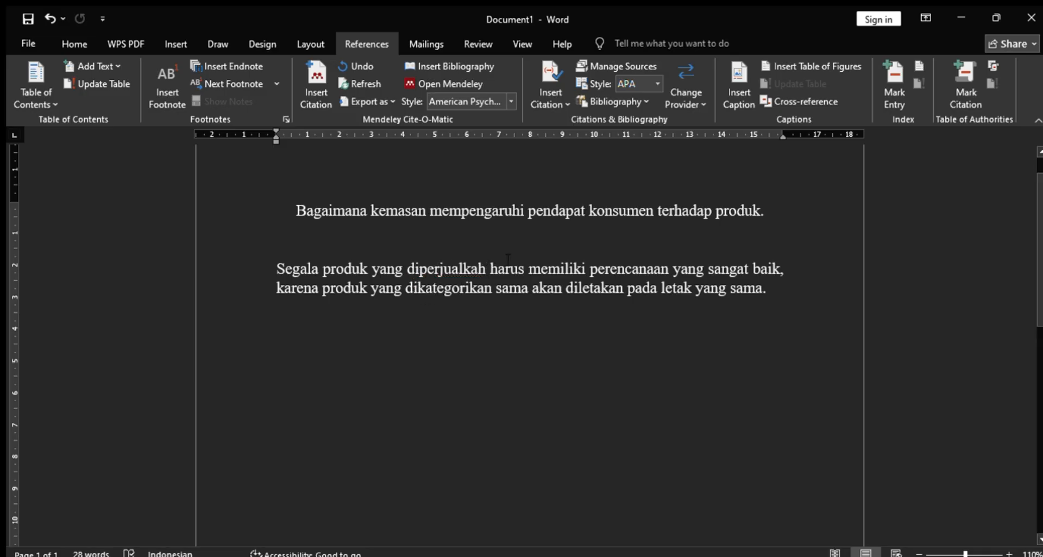
pyautogui.press('Left')
pyautogui.press('BackSpace')
pyautogui.write('n')
# - Insert the Mendeley citation for the packaging book at the end of the paraphrased paragraph
pyautogui.click(806, 290)
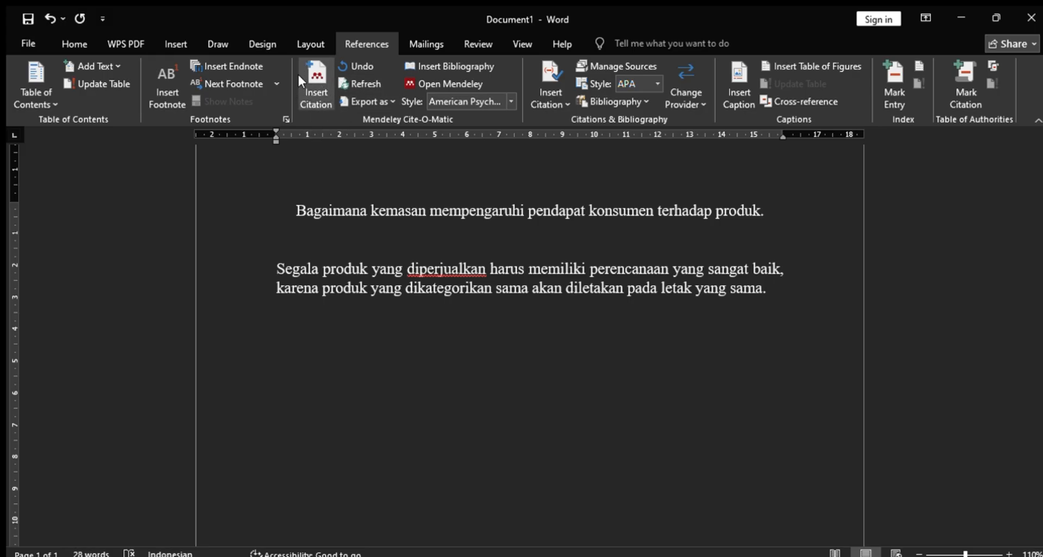
pyautogui.click(314, 89)
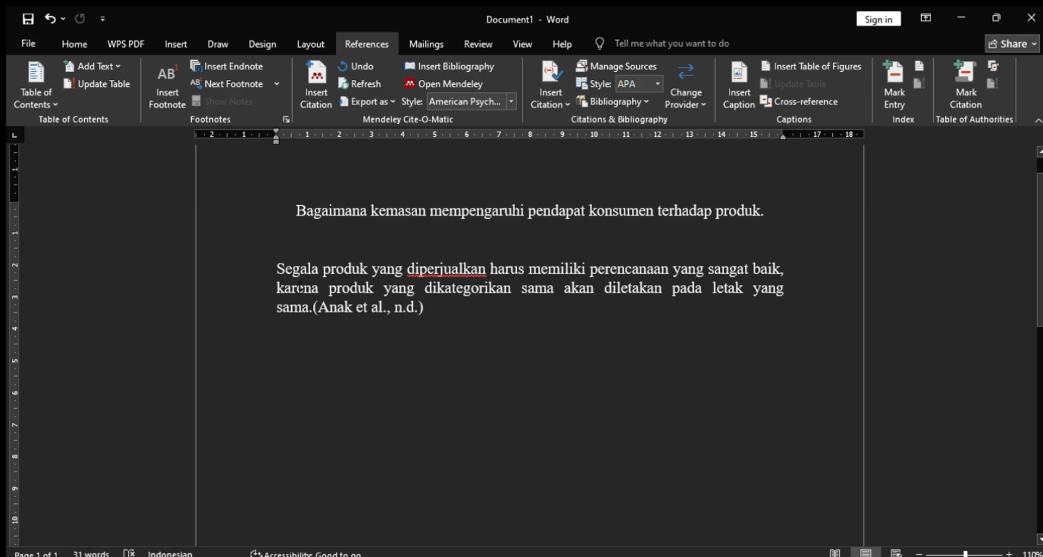
# - Examine the inserted citation's placement after the sentence and its author and year parts
pyautogui.moveTo(276, 266); pyautogui.dragTo(421, 303)
pyautogui.click(312, 308)
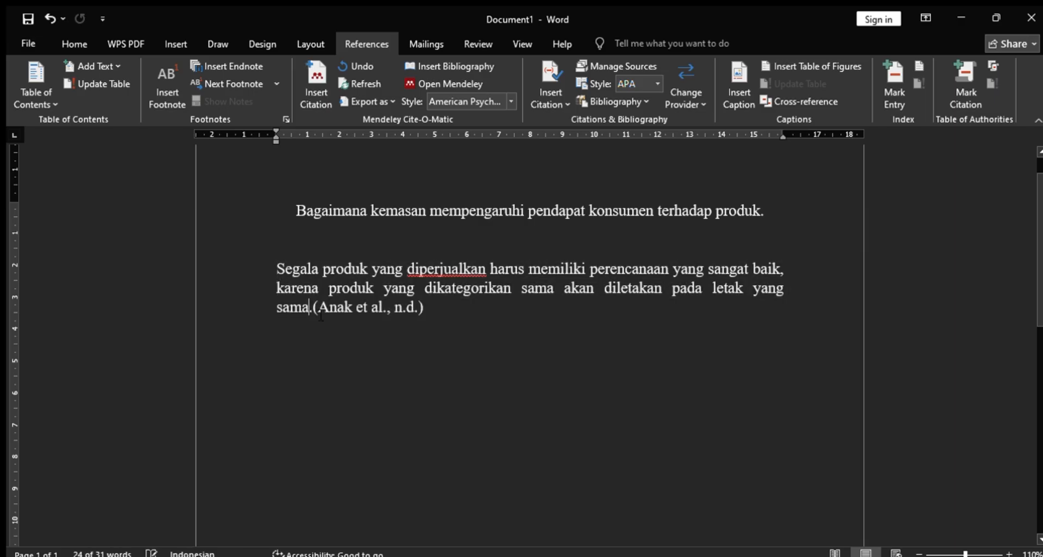
pyautogui.click(315, 308)
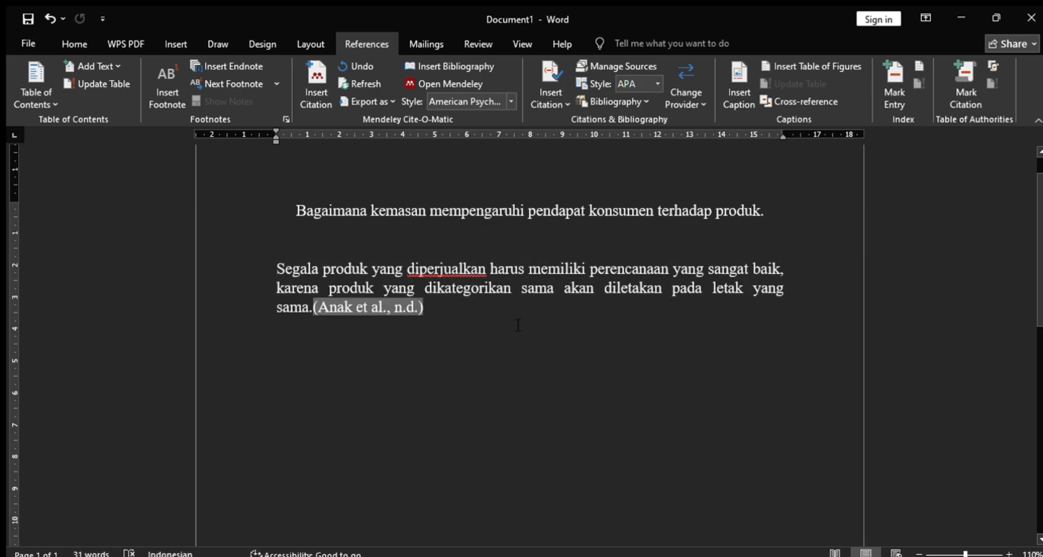
pyautogui.click(490, 308)
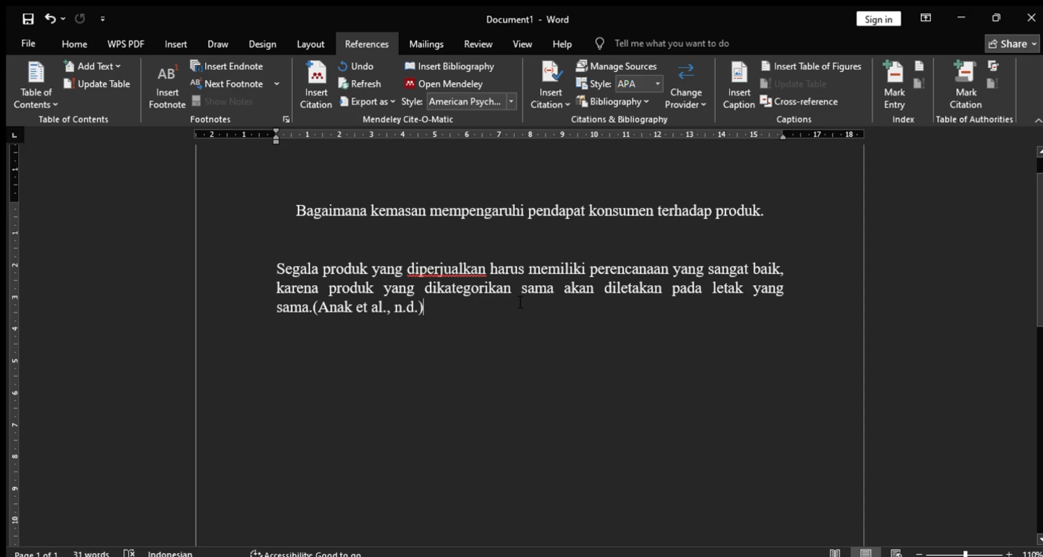
pyautogui.click(421, 307)
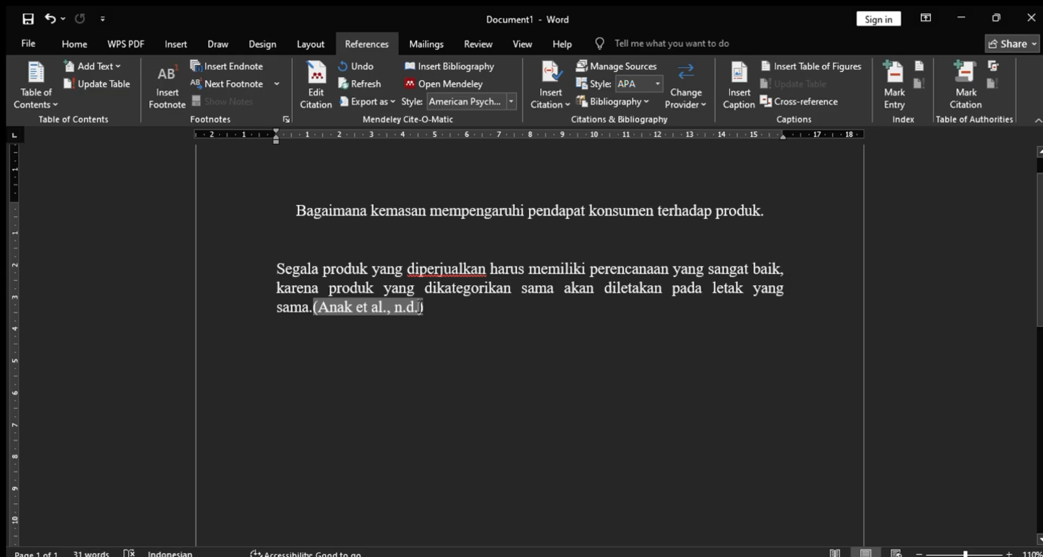
pyautogui.click(463, 316)
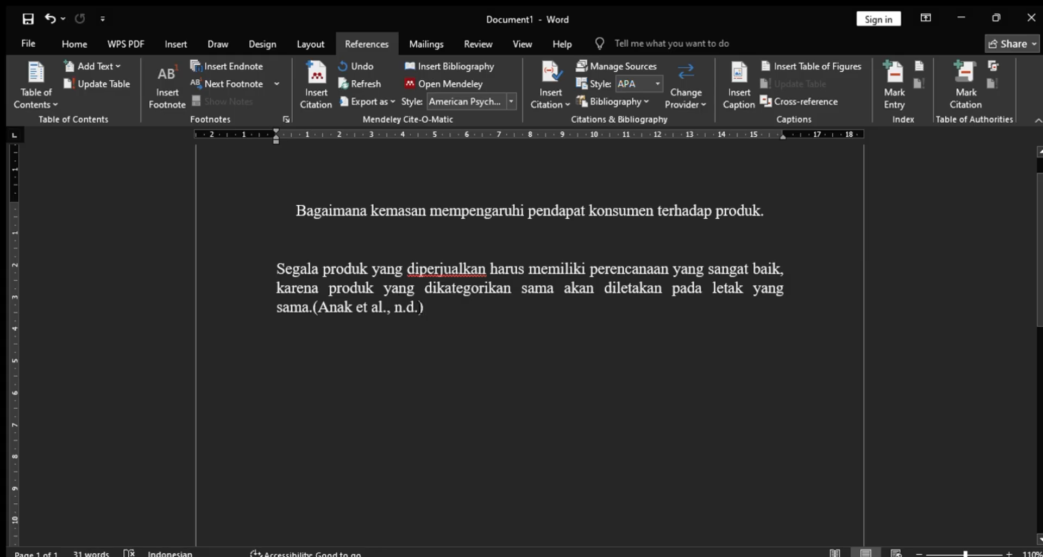
pyautogui.click(384, 307)
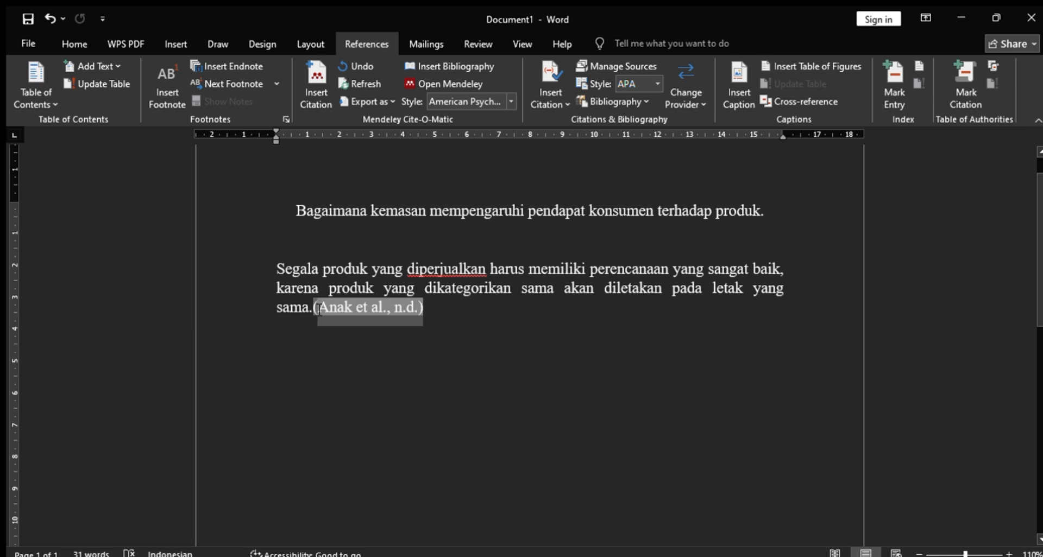
pyautogui.click(438, 314)
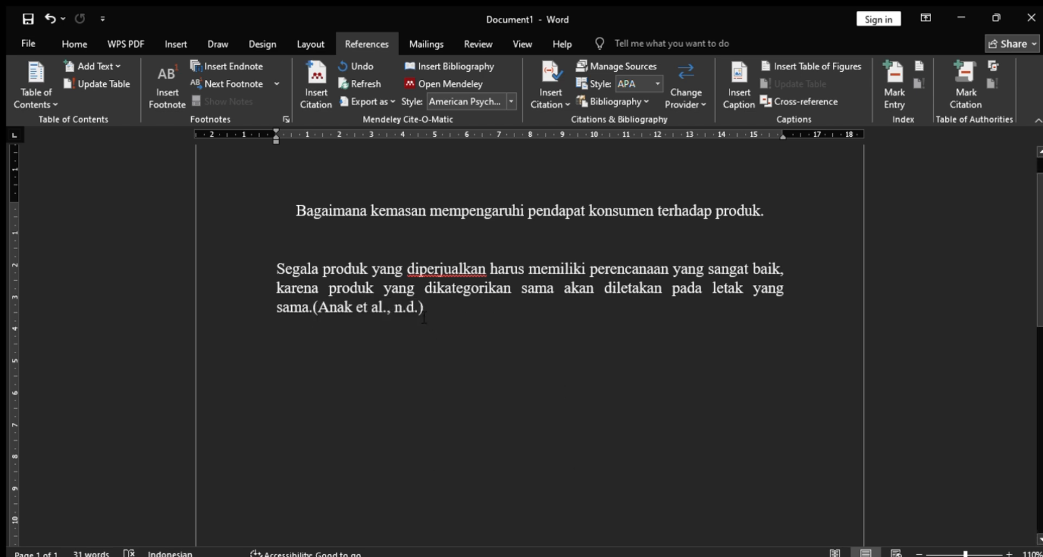
pyautogui.click(395, 313)
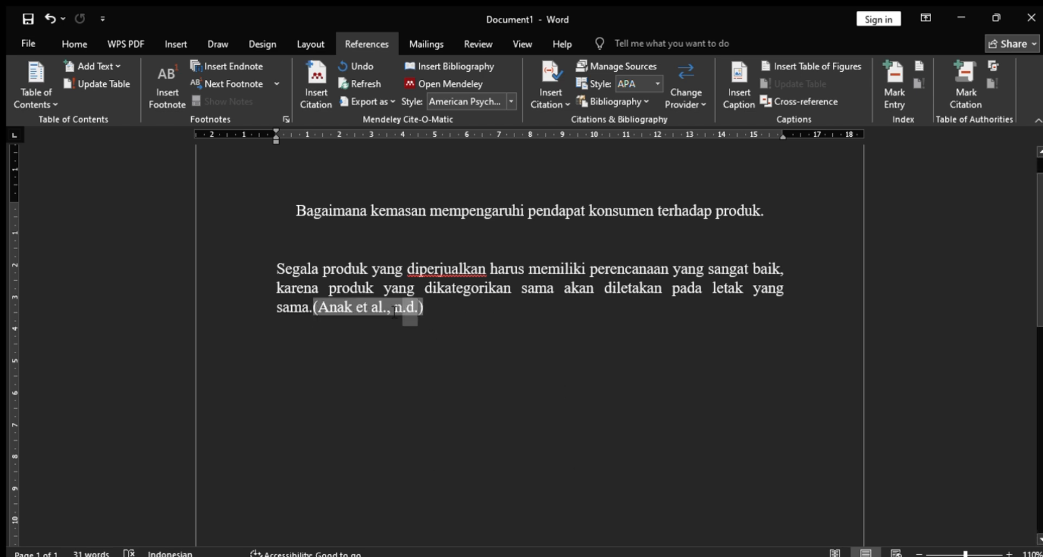
pyautogui.click(430, 380)
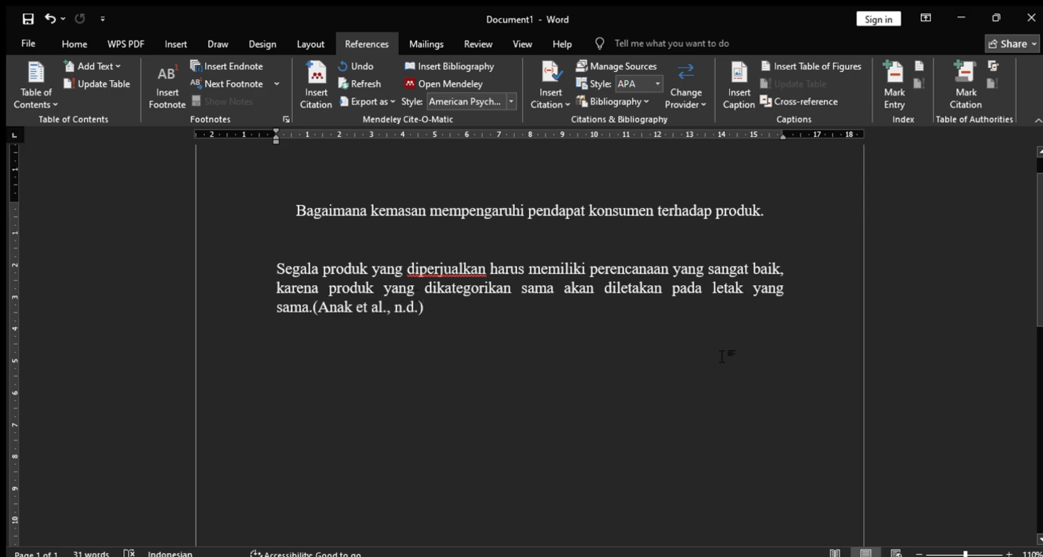
# - Replace the "n.d" date in the inserted citation with 2023
pyautogui.hotkey('alt', 'Tab')
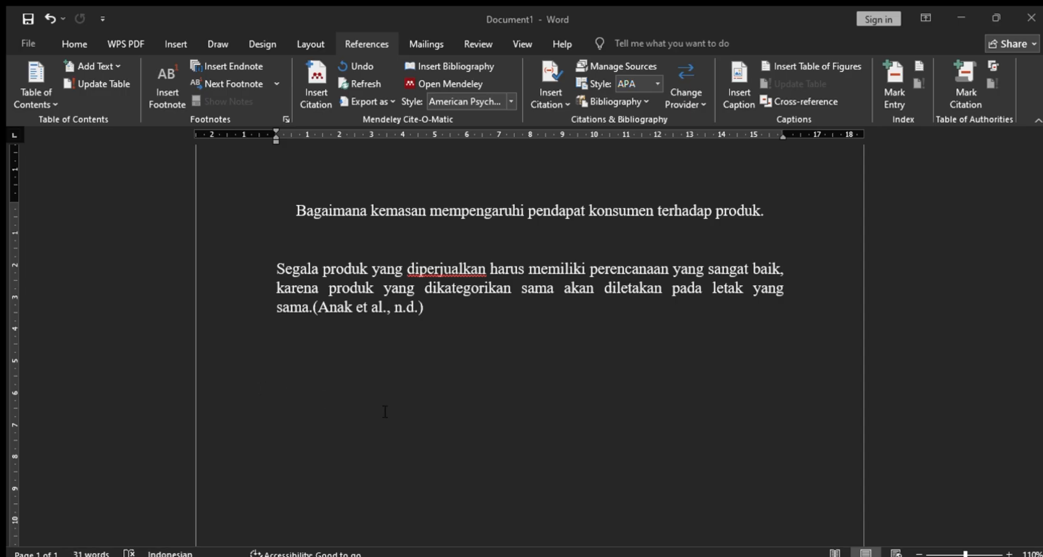
pyautogui.click(481, 555)
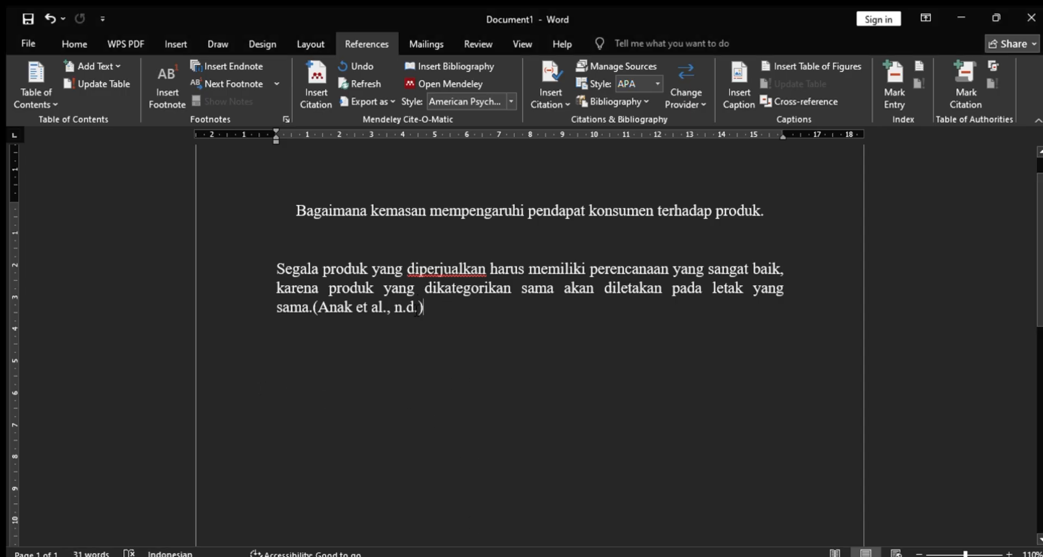
pyautogui.click(417, 308)
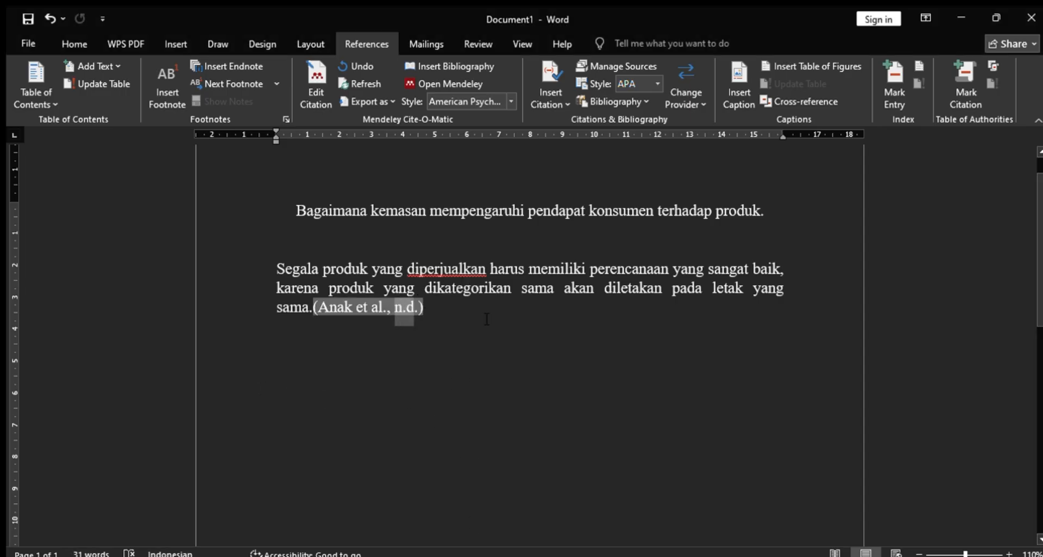
pyautogui.write('202')
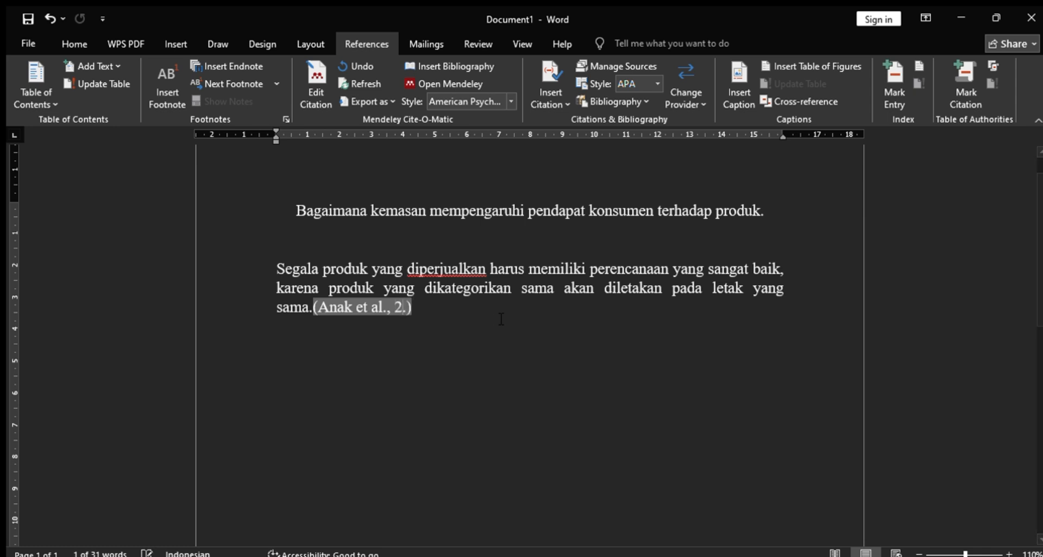
pyautogui.write('3')
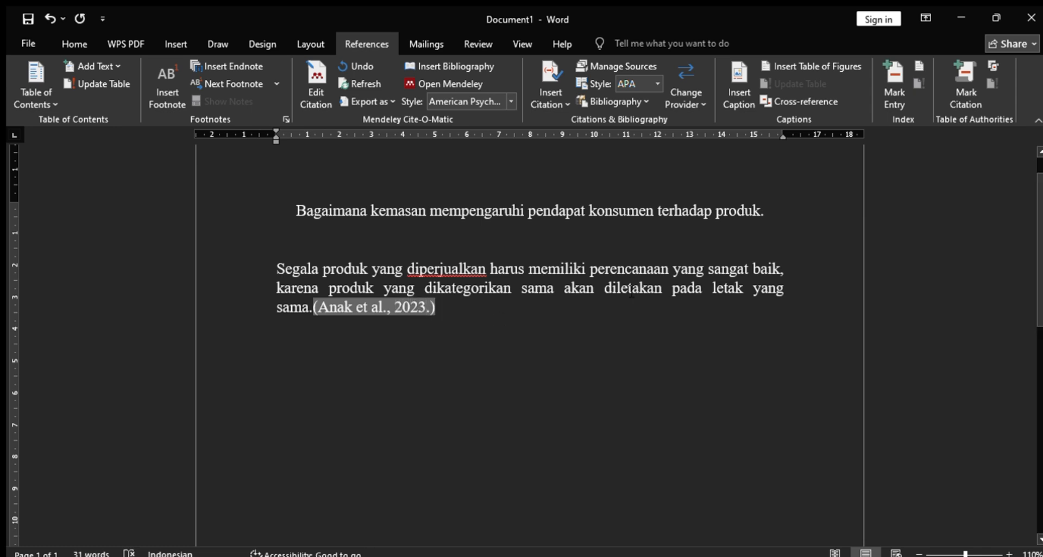
# - Start a new centred line below the paraphrased paragraph that ends with the citation
pyautogui.click(520, 313)
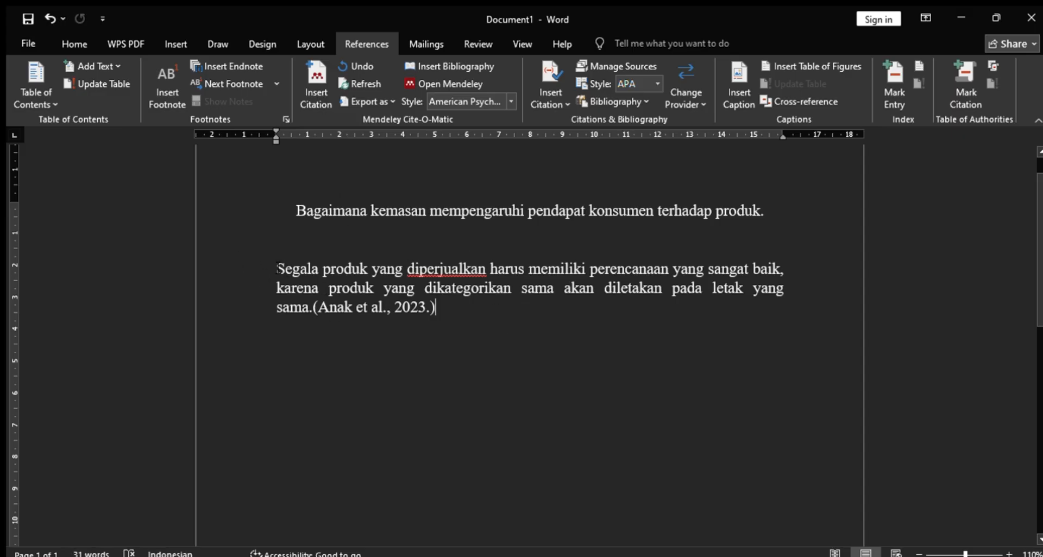
pyautogui.moveTo(278, 269); pyautogui.dragTo(422, 309)
pyautogui.click(443, 311)
pyautogui.press('Return')
pyautogui.click(76, 38)
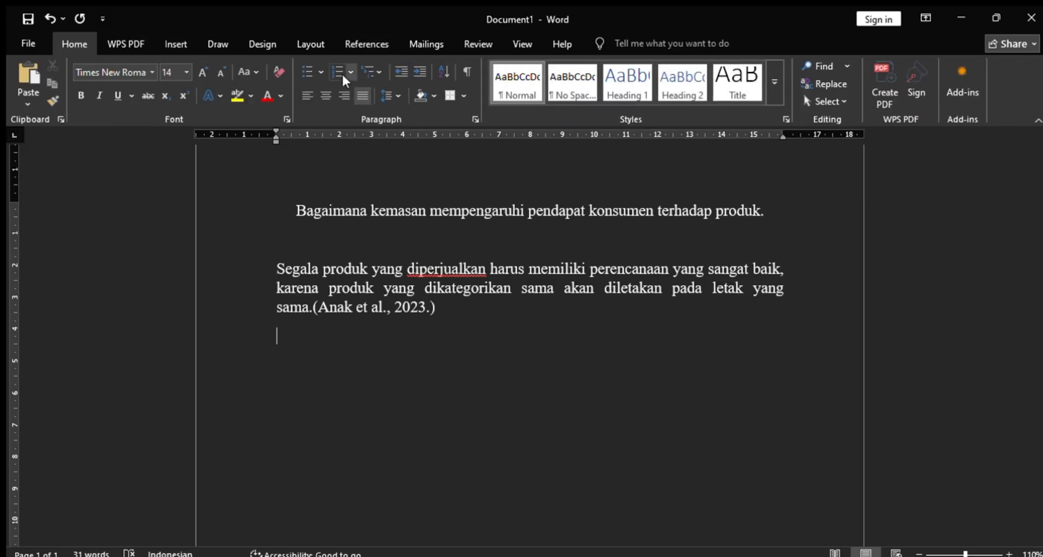
pyautogui.click(326, 96)
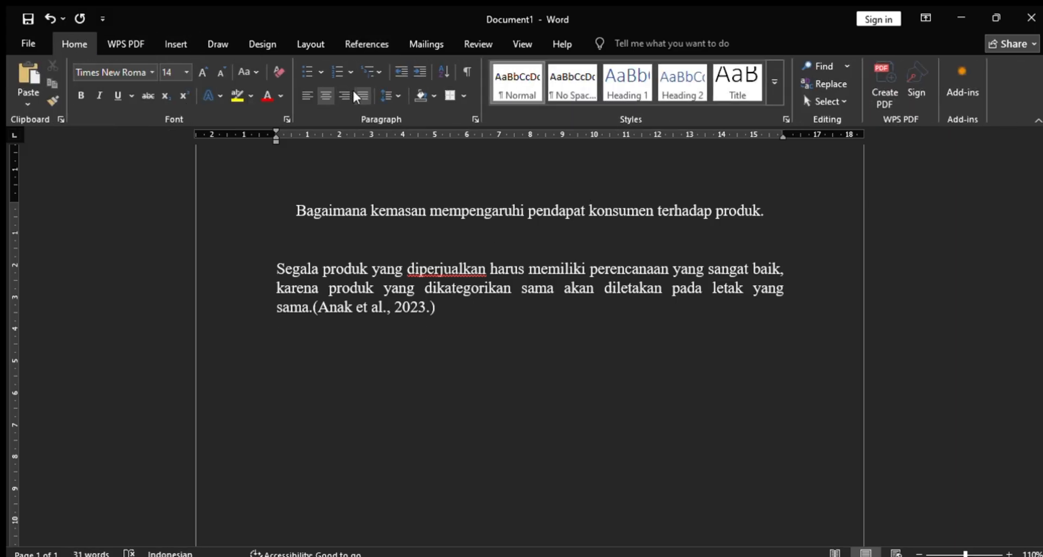
# - Write the bibliography heading "DAFTAR PUSTAKA" in capitals on the centred line
pyautogui.write('Daftar')
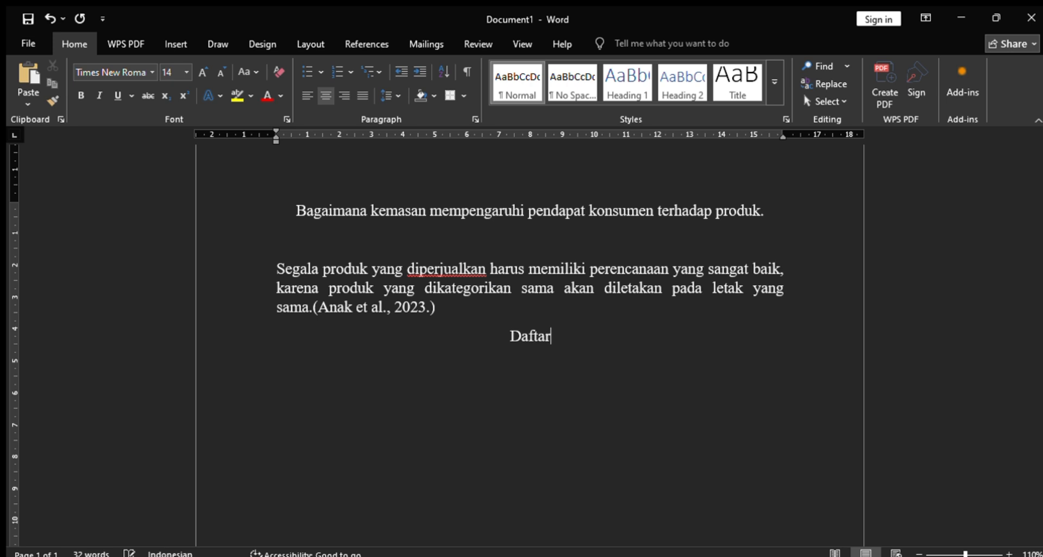
pyautogui.press('BackSpace')
pyautogui.press('BackSpace')
pyautogui.press('BackSpace')
pyautogui.press('BackSpace')
pyautogui.press('BackSpace')
pyautogui.write('AFTAR')
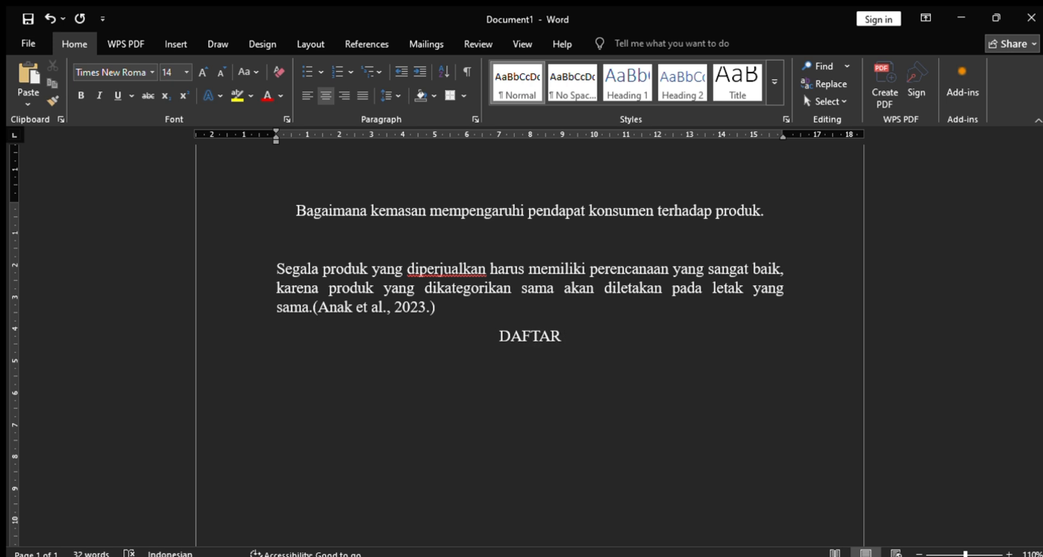
pyautogui.write(' PUSTAKA')
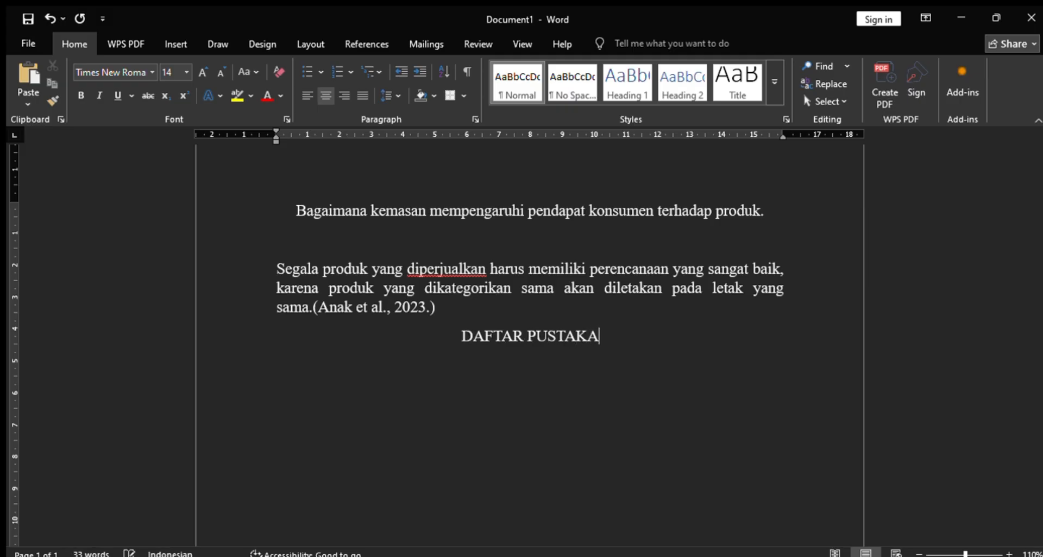
# - Insert the Mendeley bibliography on a new justified line below the "DAFTAR PUSTAKA" heading
pyautogui.press('Return')
pyautogui.click(368, 90)
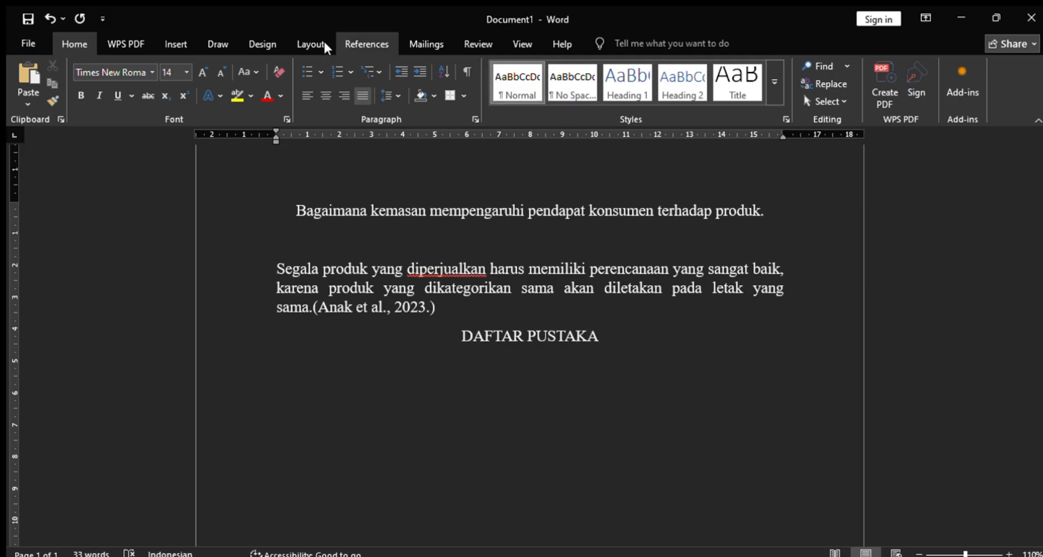
pyautogui.click(296, 37)
pyautogui.moveTo(473, 313); pyautogui.dragTo(266, 264)
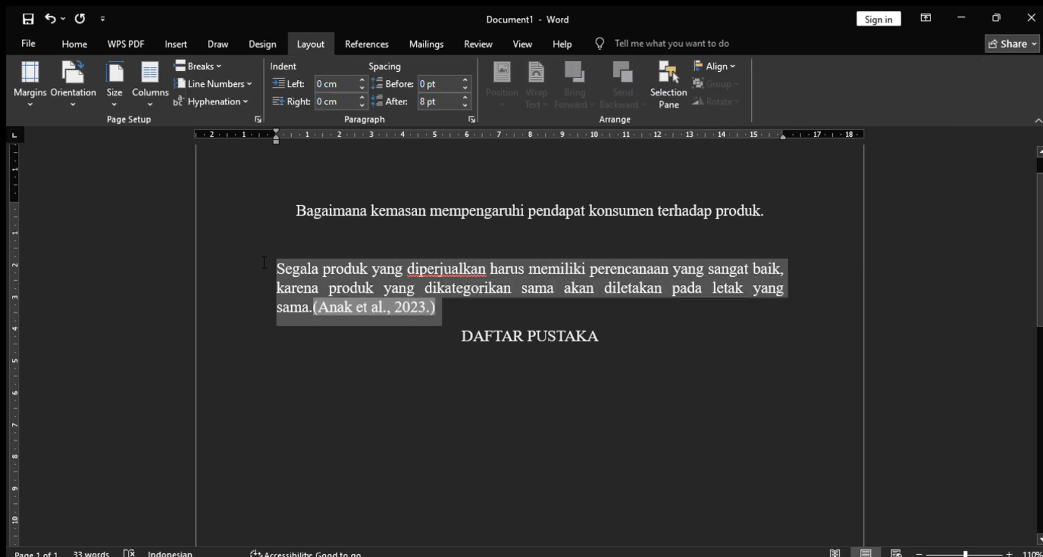
pyautogui.click(367, 44)
pyautogui.click(314, 354)
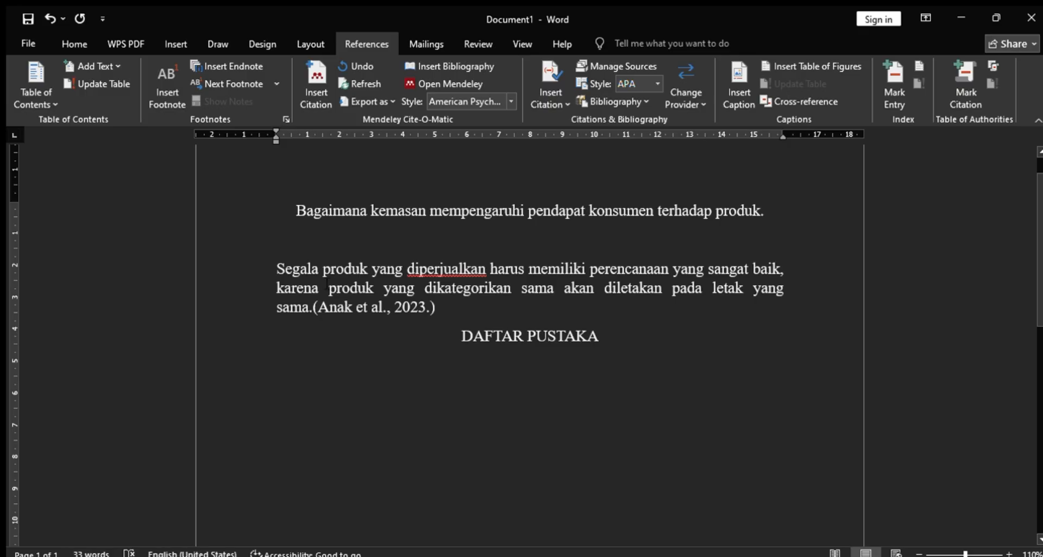
pyautogui.click(458, 59)
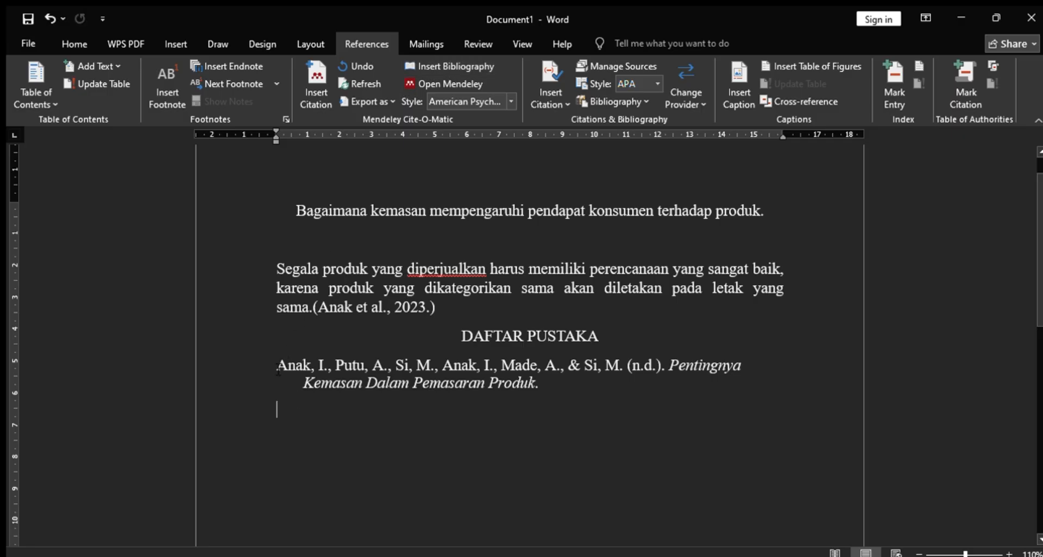
# - Examine the bibliography entry below the "DAFTAR PUSTAKA" heading from its authors to its title
pyautogui.click(320, 377)
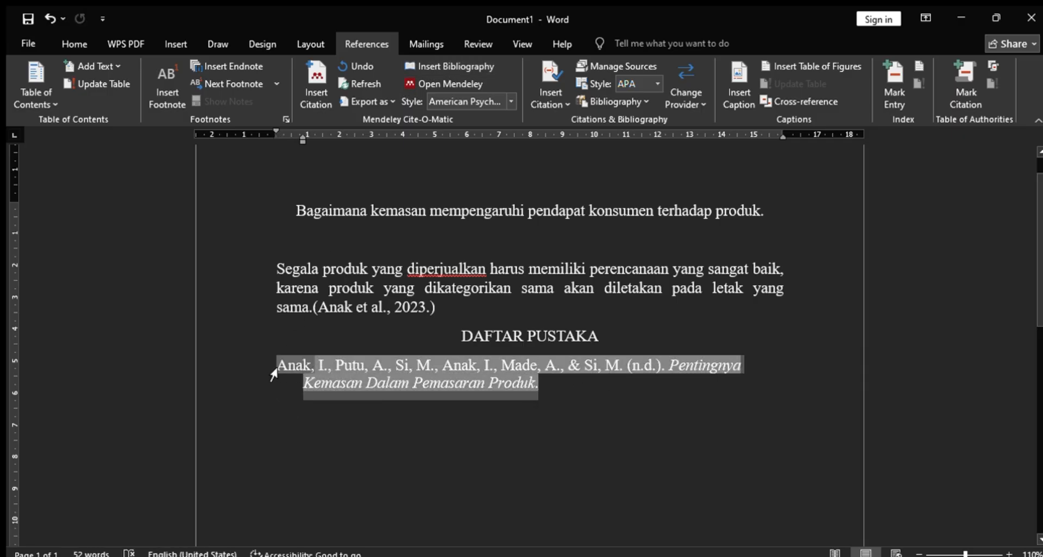
pyautogui.click(621, 339)
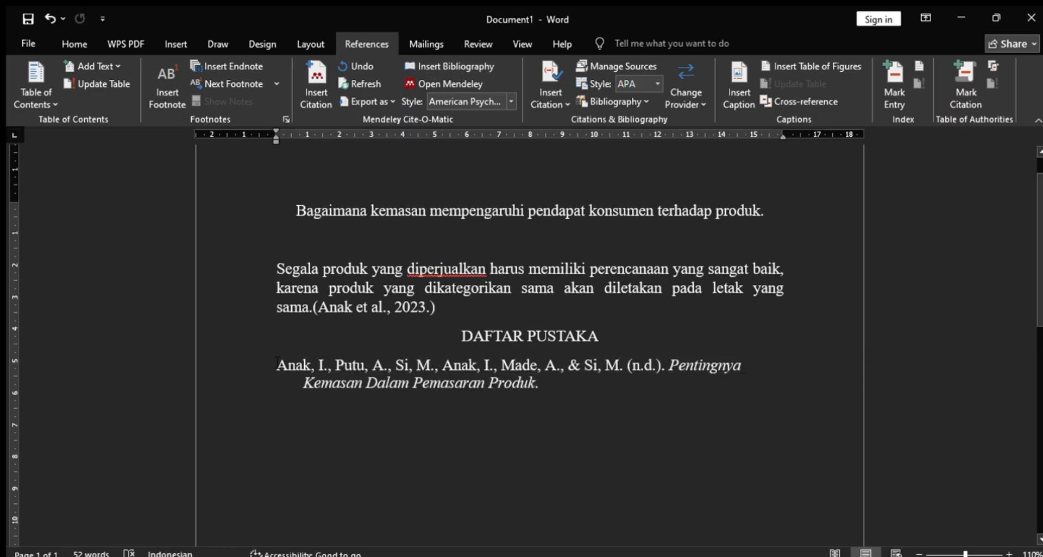
pyautogui.moveTo(275, 365); pyautogui.dragTo(555, 406)
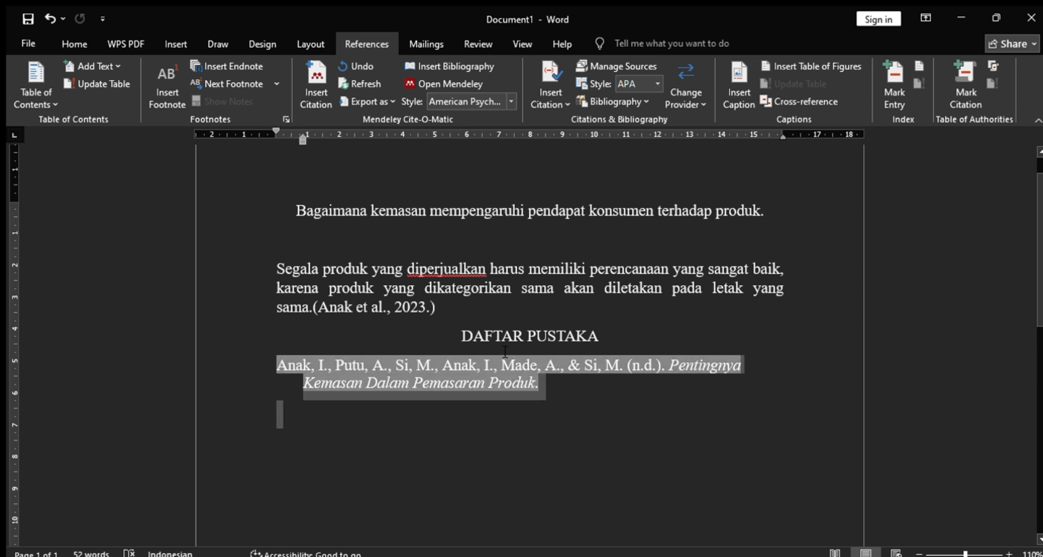
pyautogui.click(555, 407)
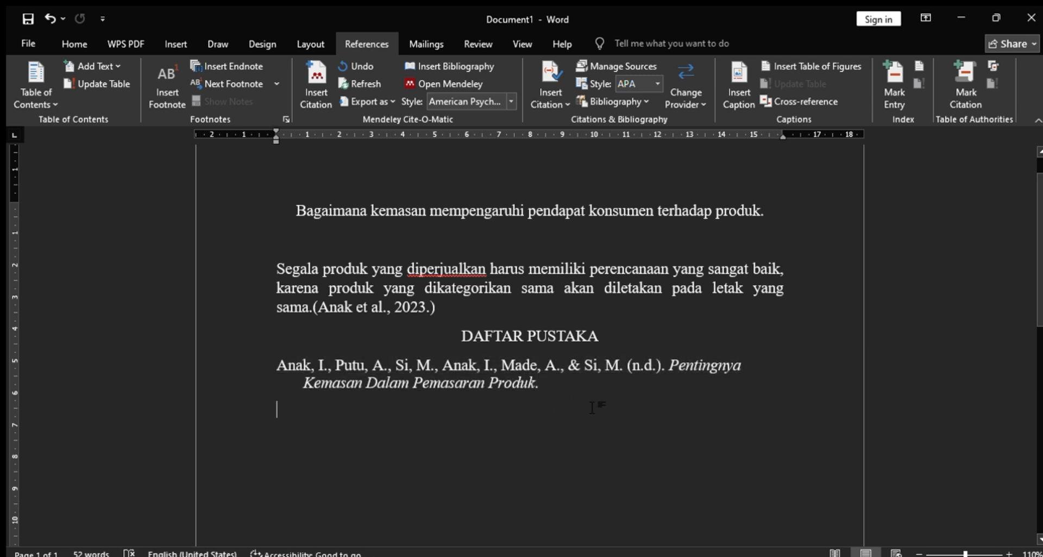